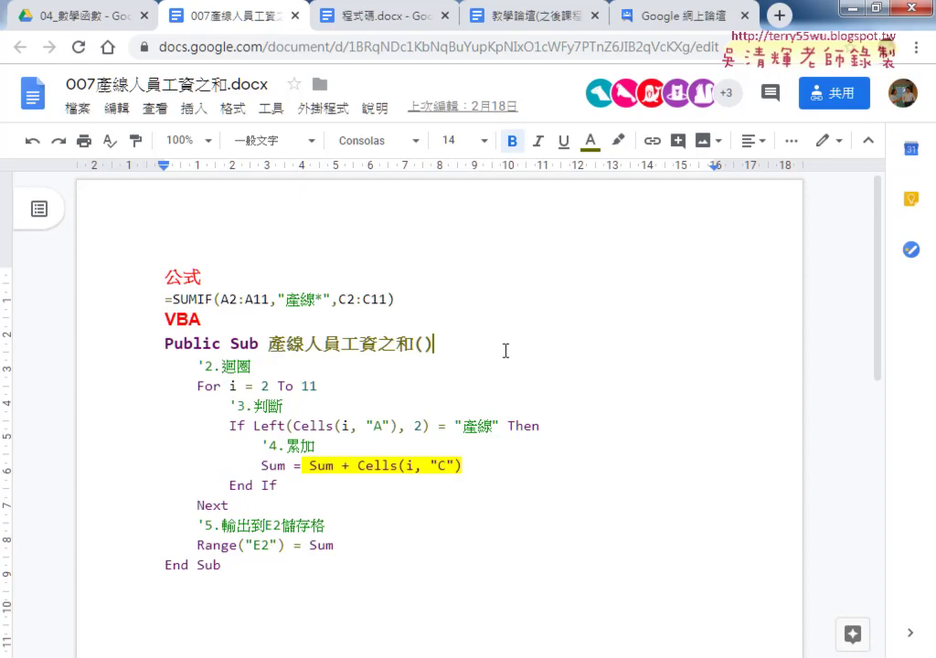
Step: Go back to the 007產線人員工資之和.docx document and find the '2.迴圈 loop section
{"action": "left_click", "coordinate": [91, 16]}
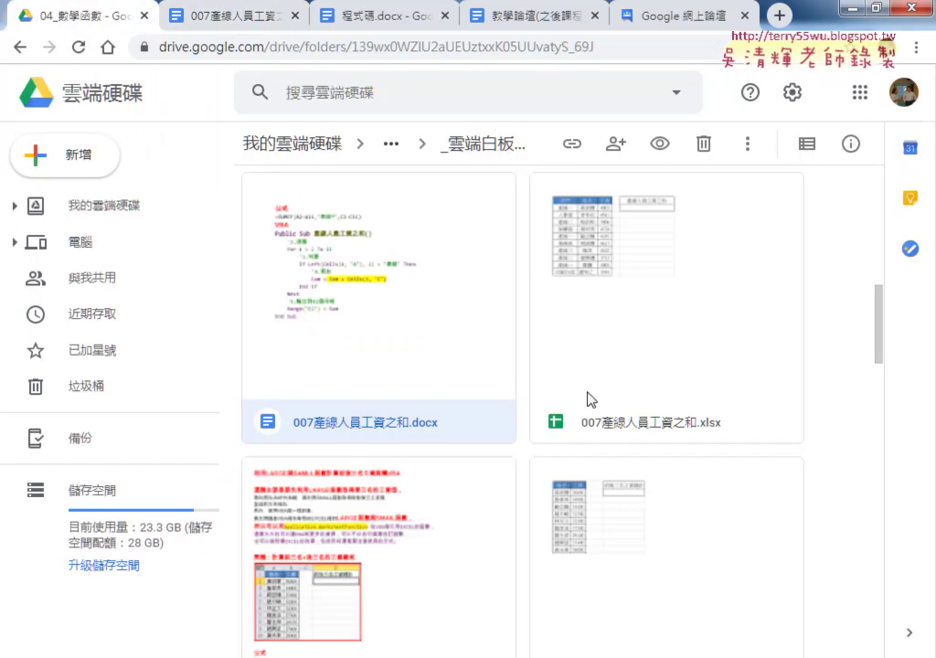
{"action": "left_click", "coordinate": [257, 22]}
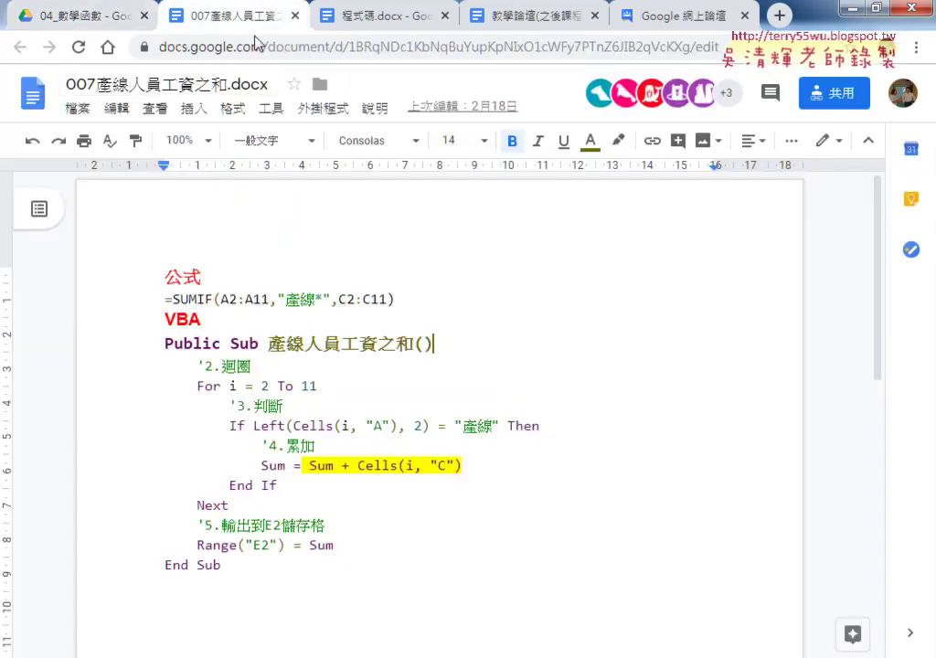
{"action": "scroll", "coordinate": [308, 371], "scroll_direction": "down", "scroll_amount": 1}
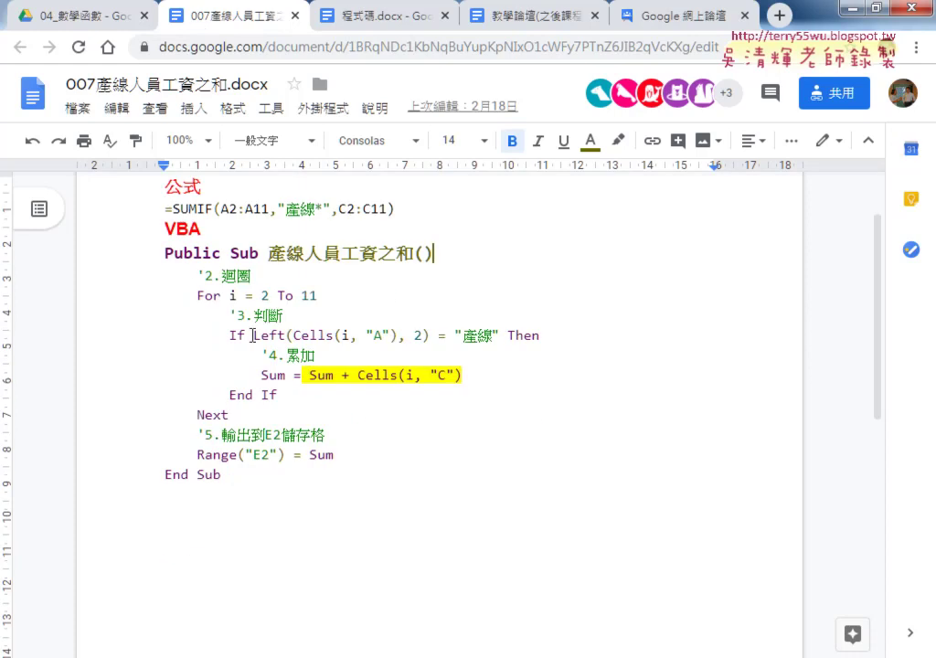
{"action": "left_click_drag", "start_coordinate": [193, 274], "coordinate": [273, 274]}
{"action": "left_click", "coordinate": [245, 316]}
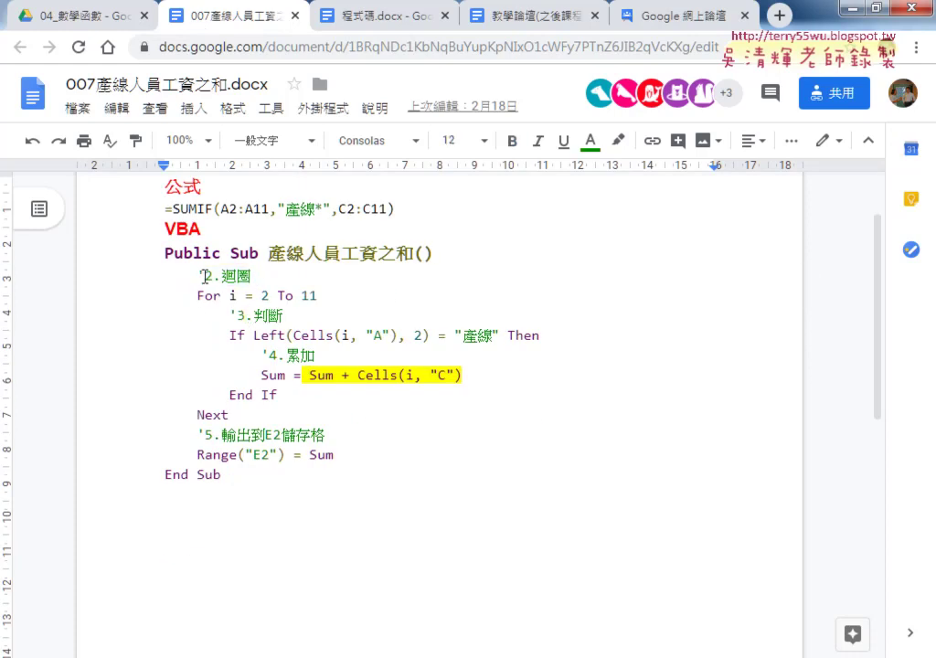
{"action": "left_click_drag", "start_coordinate": [196, 275], "coordinate": [250, 279]}
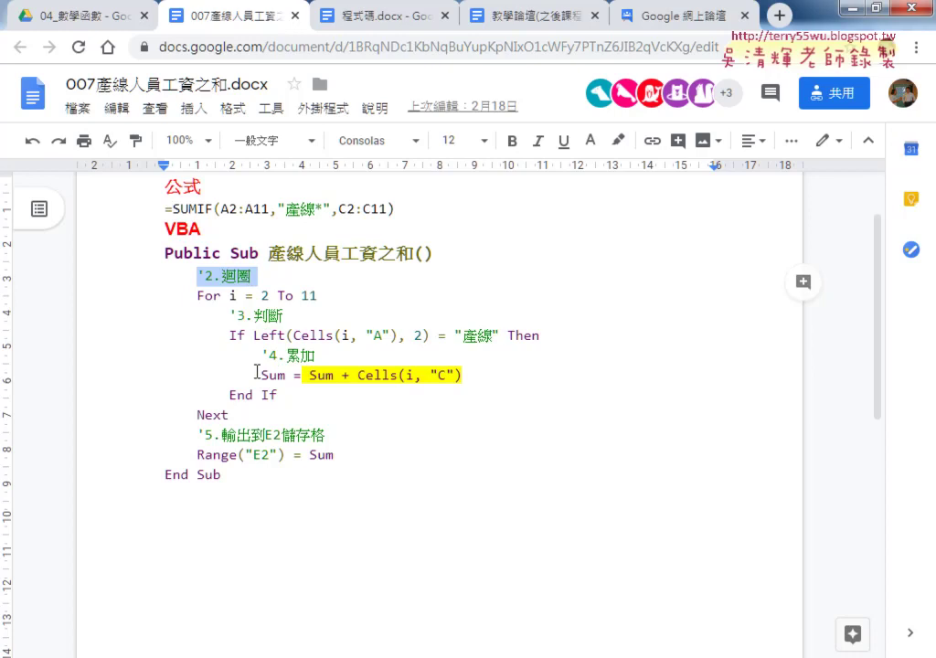
Step: Review the For i = 2 To 11 loop, its "產線" If condition and the Sum line
{"action": "scroll", "coordinate": [255, 372], "scroll_direction": "down", "scroll_amount": 1}
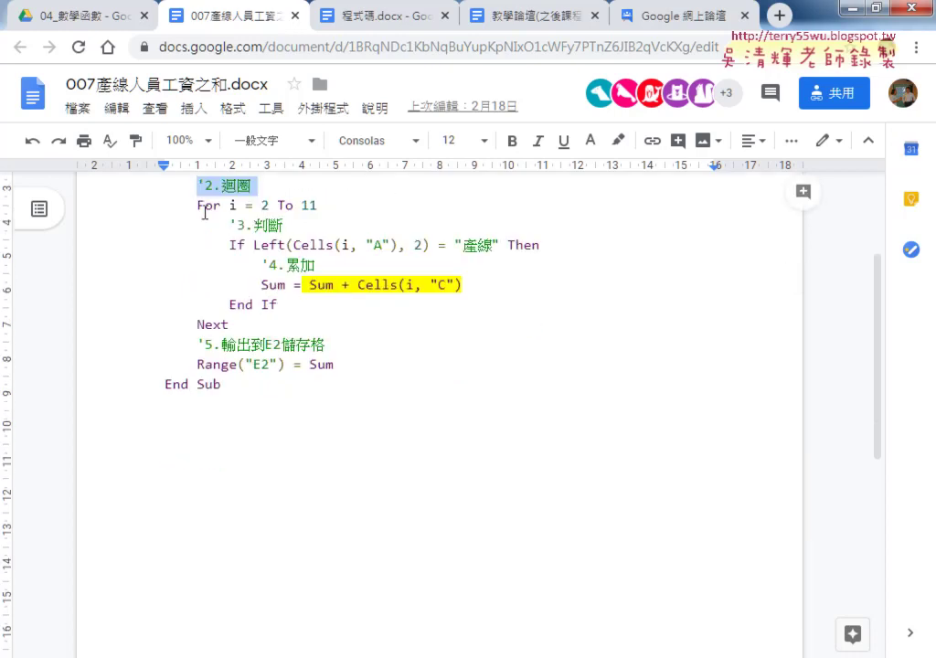
{"action": "left_click_drag", "start_coordinate": [196, 205], "coordinate": [317, 206]}
{"action": "left_click", "coordinate": [198, 324]}
{"action": "double_click", "coordinate": [200, 325]}
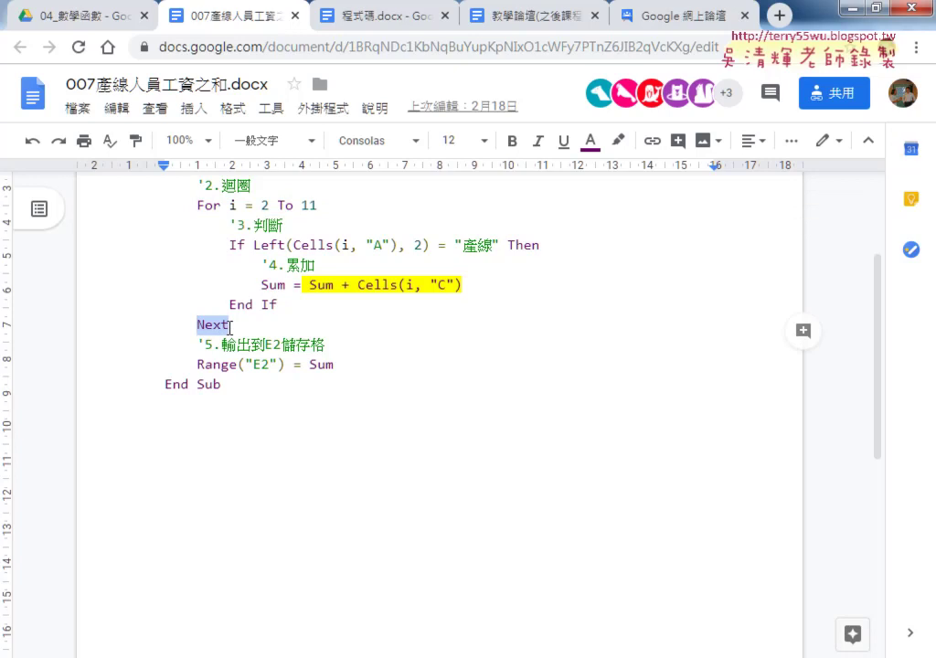
{"action": "left_click_drag", "start_coordinate": [230, 245], "coordinate": [539, 245]}
{"action": "left_click", "coordinate": [268, 245]}
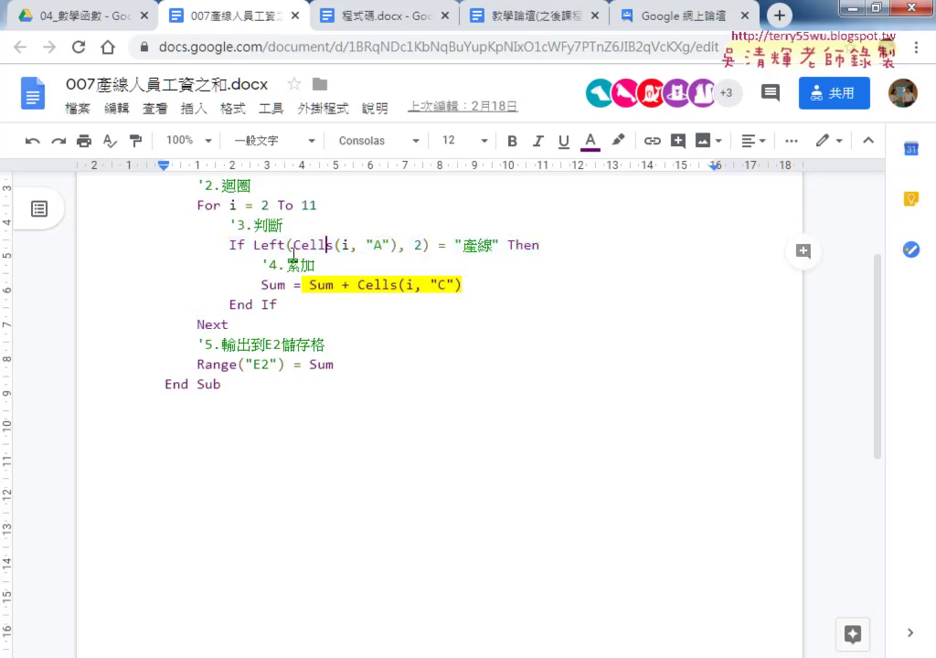
{"action": "left_click_drag", "start_coordinate": [254, 245], "coordinate": [505, 247]}
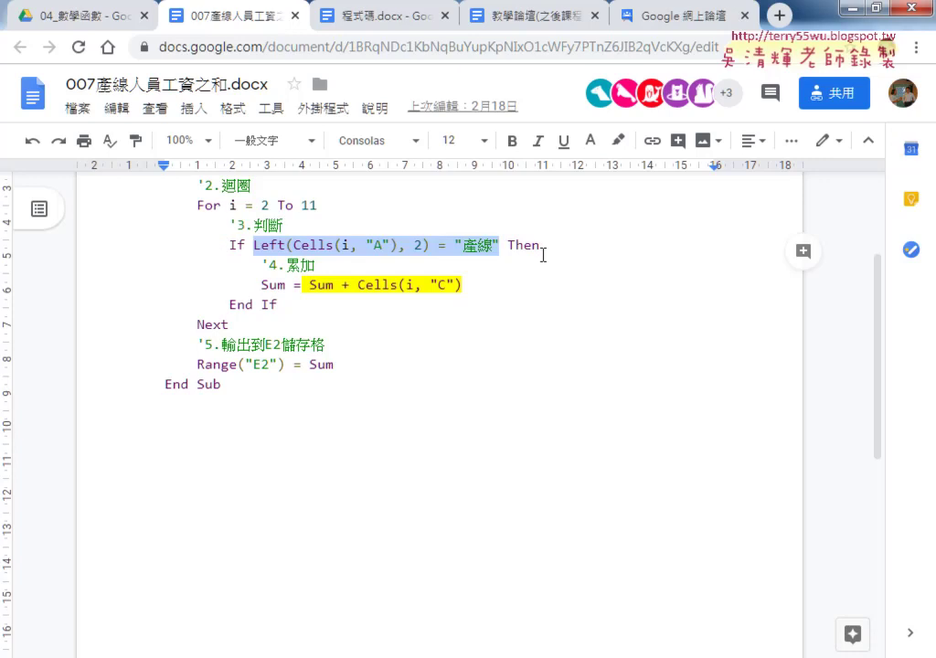
{"action": "left_click_drag", "start_coordinate": [228, 304], "coordinate": [461, 284]}
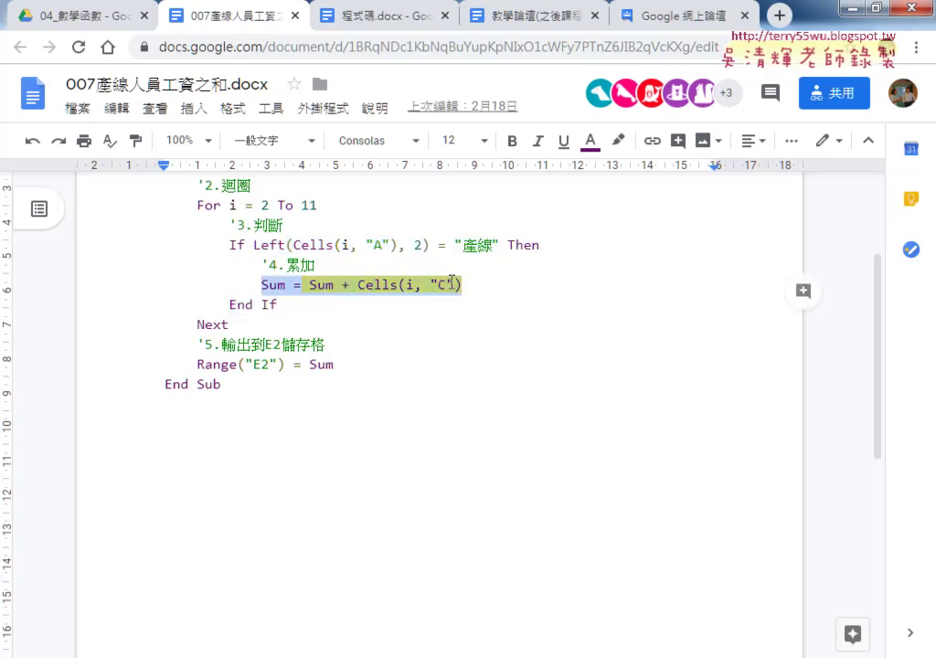
{"action": "left_click_drag", "start_coordinate": [335, 364], "coordinate": [302, 364]}
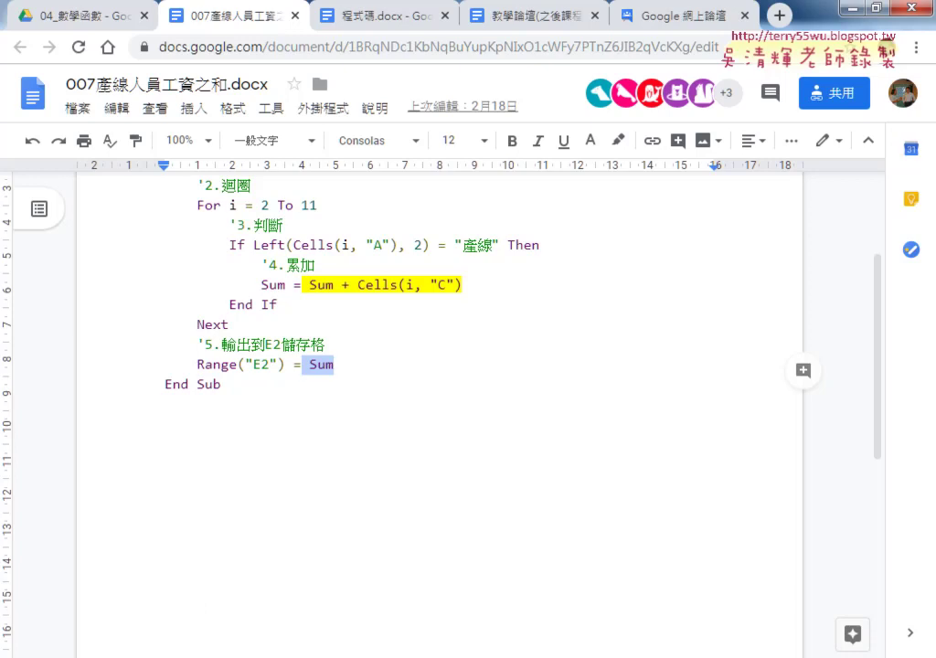
Step: Open 011苗栗和宜蘭的總人數.xlsx from the 04數學函數 folder, declining the reopen prompt
{"action": "key", "text": "alt+Tab"}
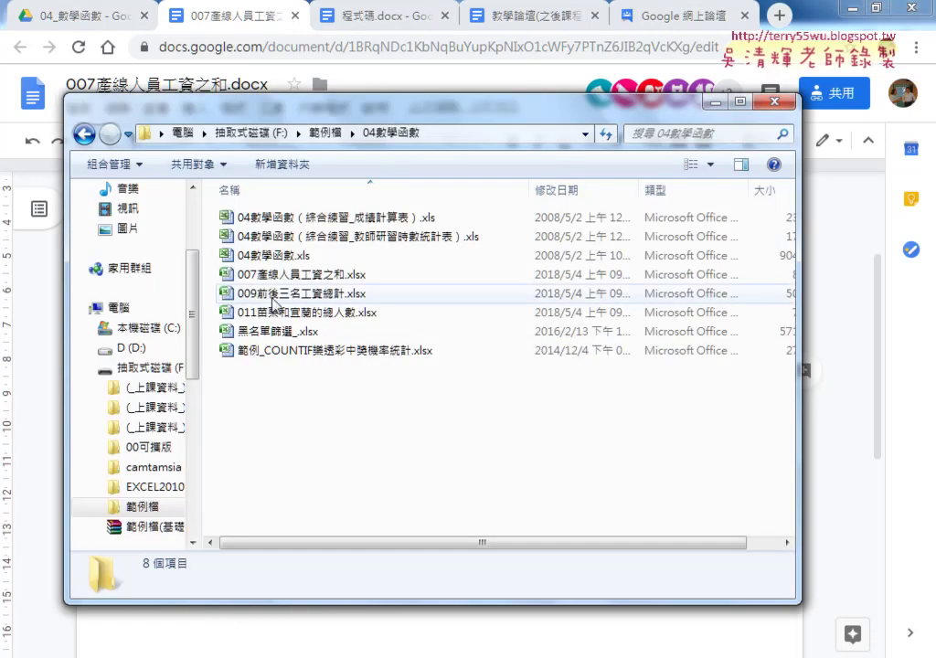
{"action": "left_click", "coordinate": [273, 298]}
{"action": "left_click", "coordinate": [268, 315]}
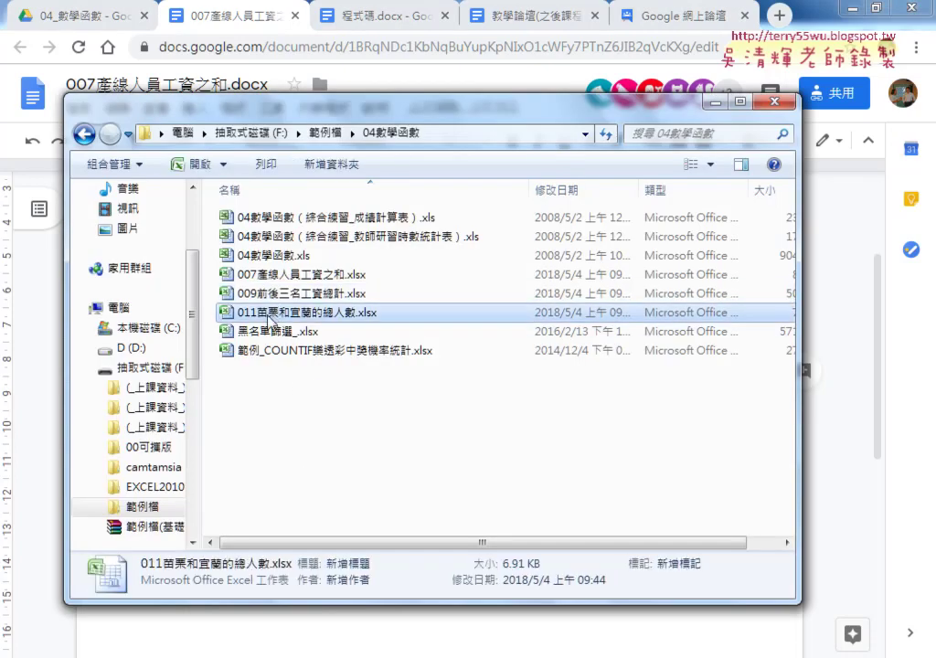
{"action": "double_click", "coordinate": [269, 314]}
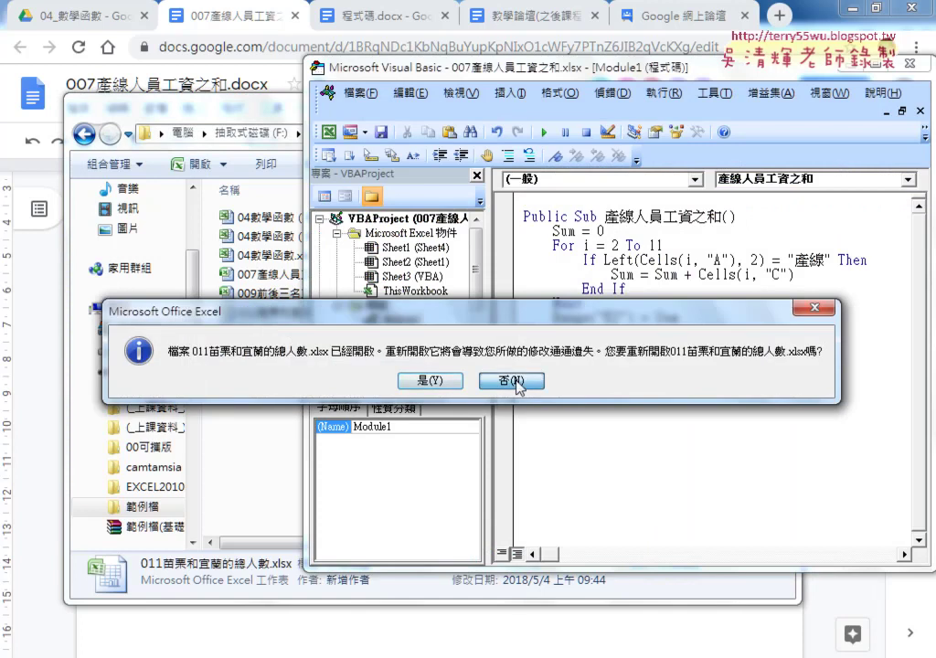
{"action": "left_click", "coordinate": [518, 382]}
{"action": "mouse_move", "coordinate": [320, 651]}
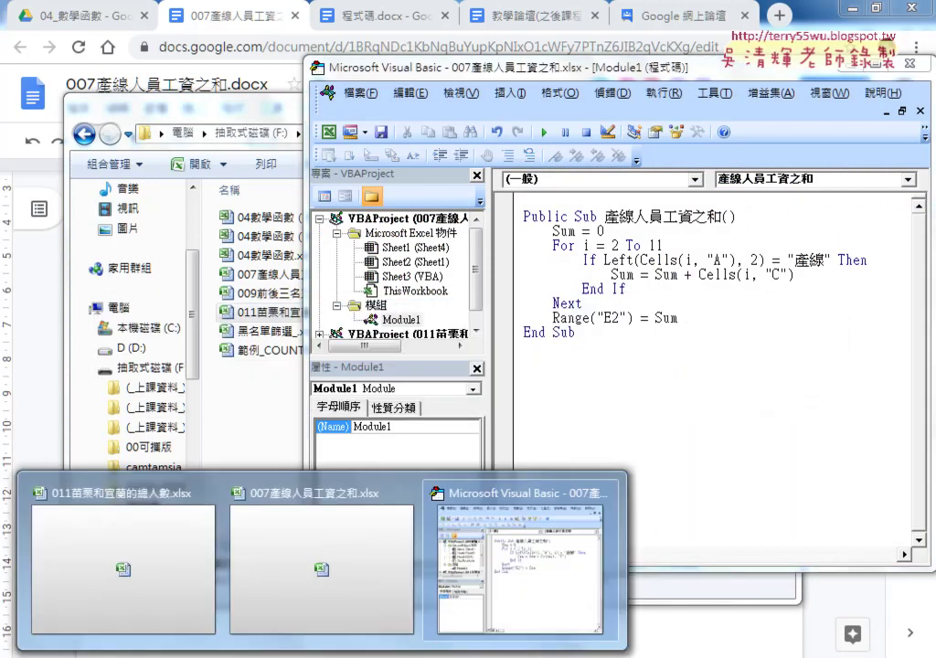
{"action": "left_click", "coordinate": [139, 564]}
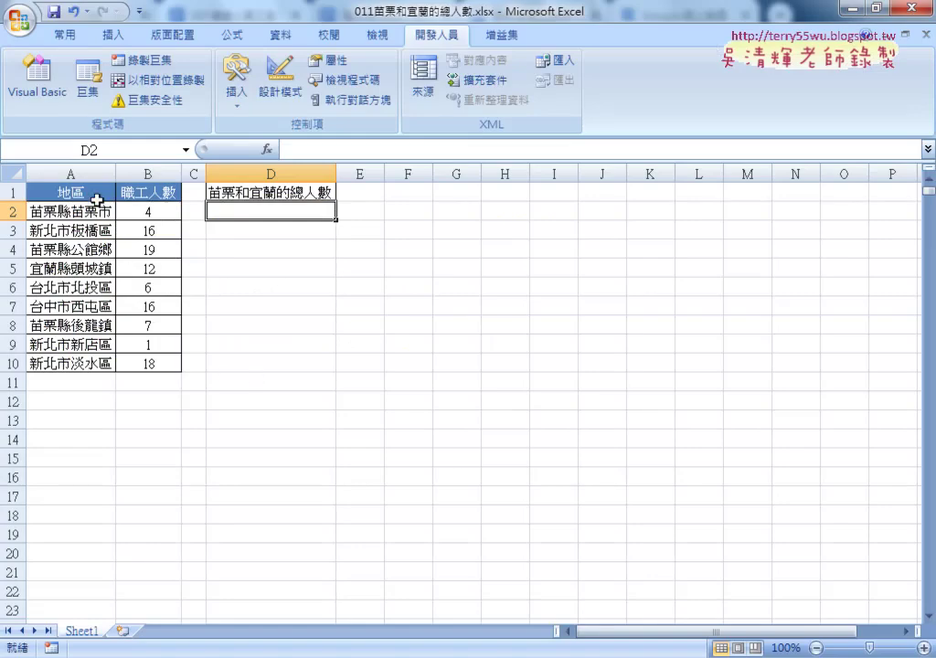
Step: Widen column A to fit the region names, then begin inserting a function in D2
{"action": "left_click_drag", "start_coordinate": [116, 174], "coordinate": [127, 174]}
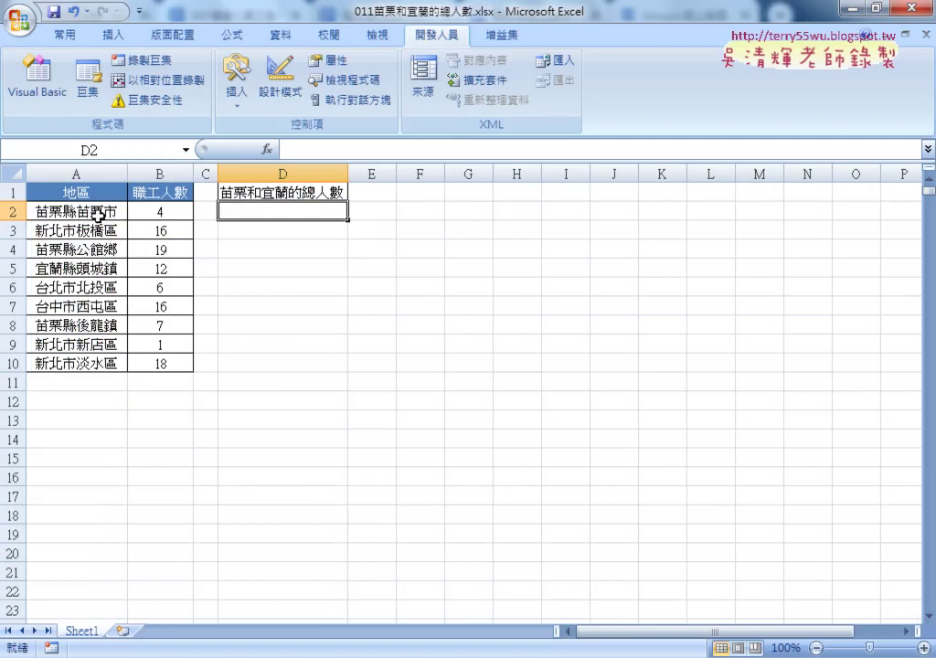
{"action": "left_click", "coordinate": [240, 194]}
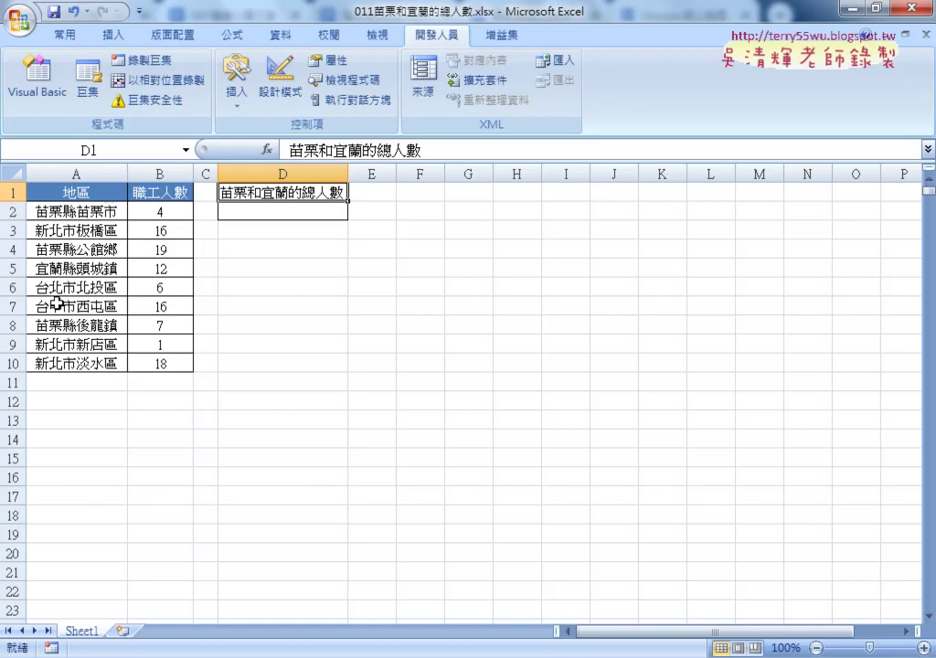
{"action": "left_click", "coordinate": [253, 210]}
{"action": "left_click", "coordinate": [267, 149]}
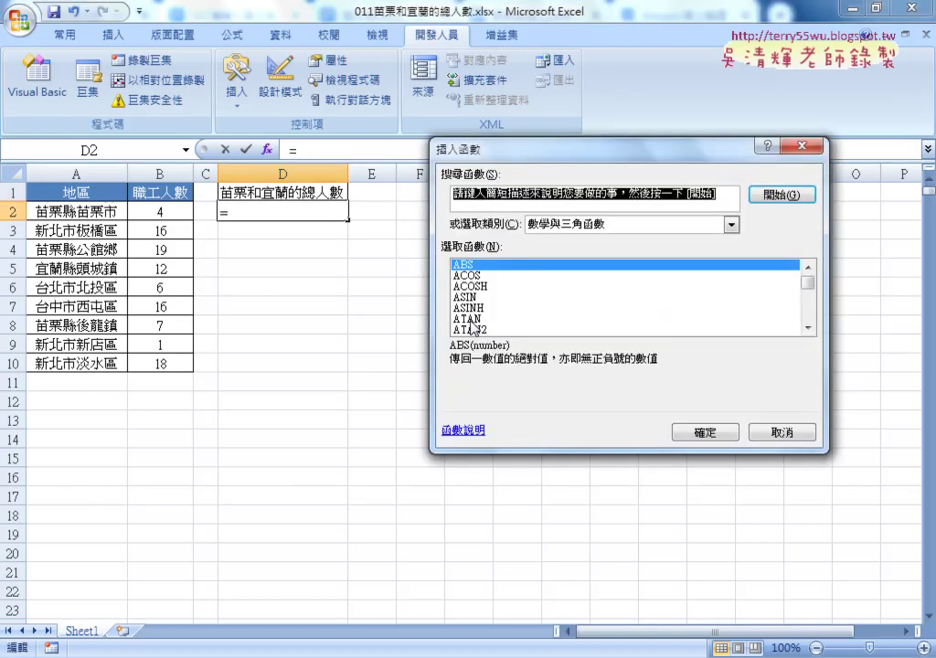
Step: Pick SUMIF from the recently used functions, with Range A2:A10 and Criteria "苗栗*"
{"action": "left_click", "coordinate": [668, 227]}
{"action": "left_click", "coordinate": [600, 240]}
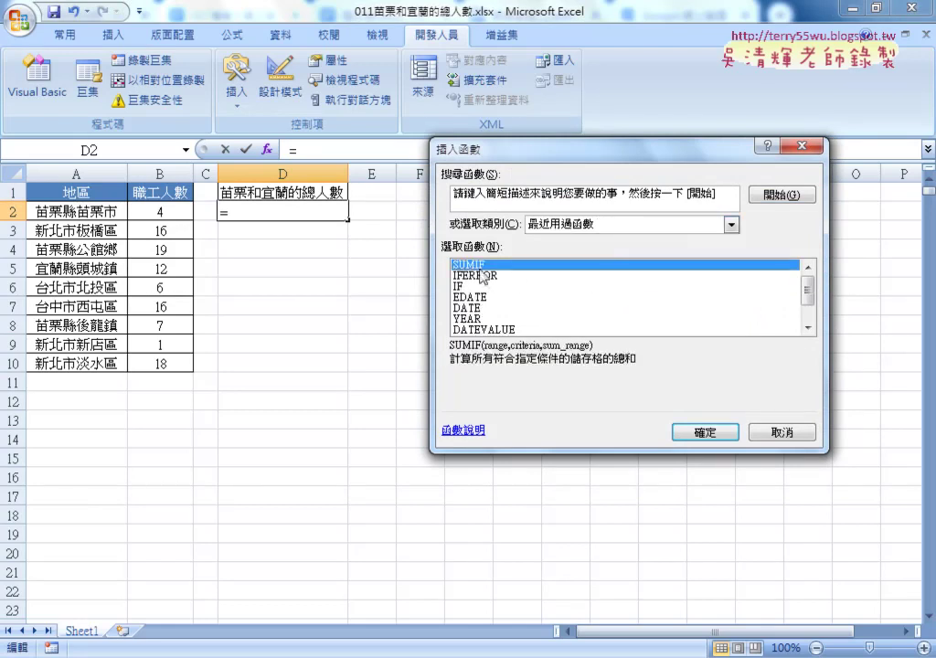
{"action": "left_click", "coordinate": [705, 431]}
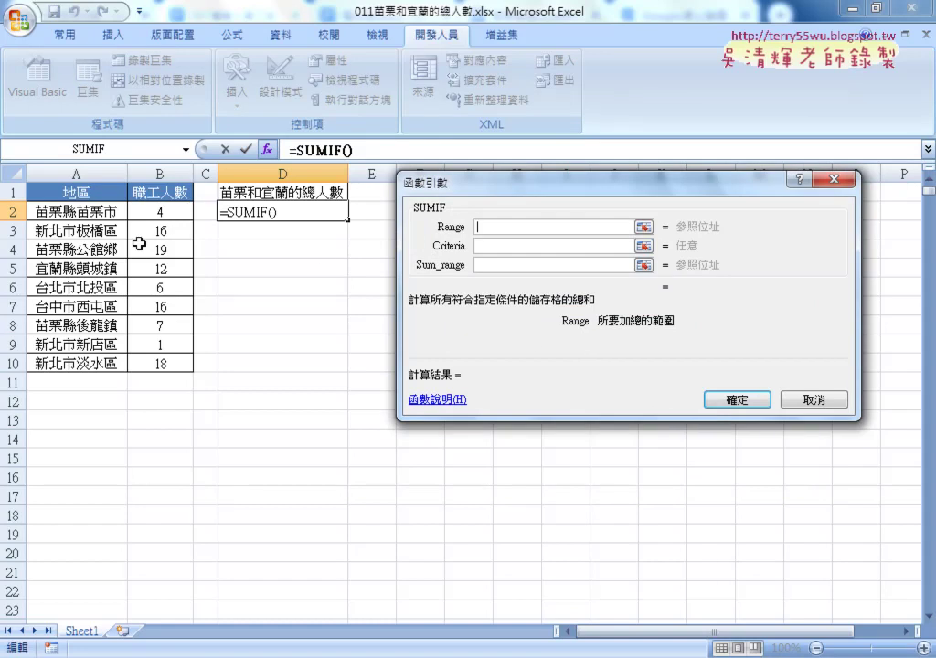
{"action": "left_click_drag", "start_coordinate": [77, 212], "coordinate": [95, 368]}
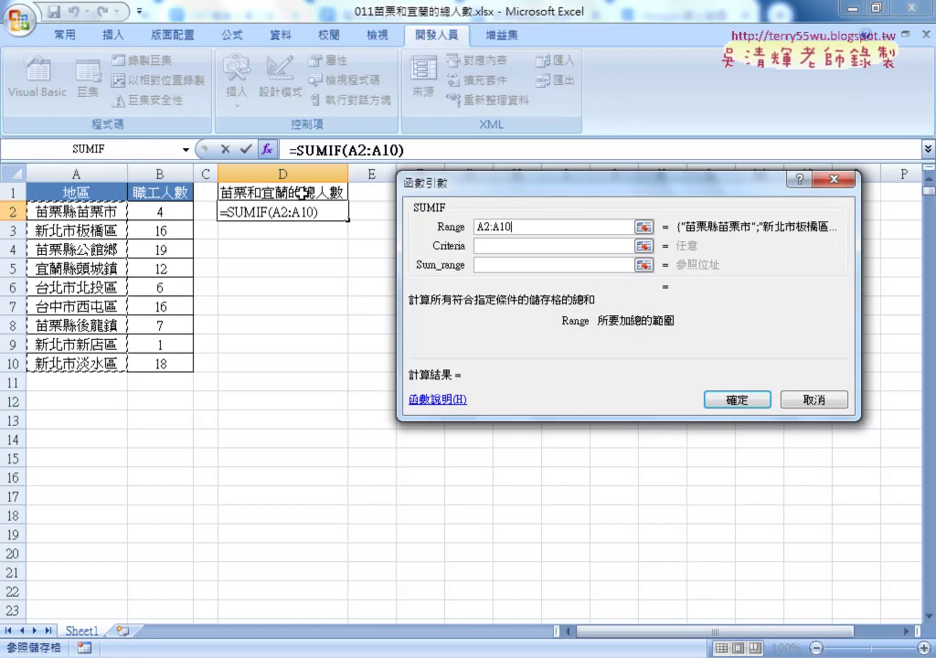
{"action": "left_click", "coordinate": [497, 247]}
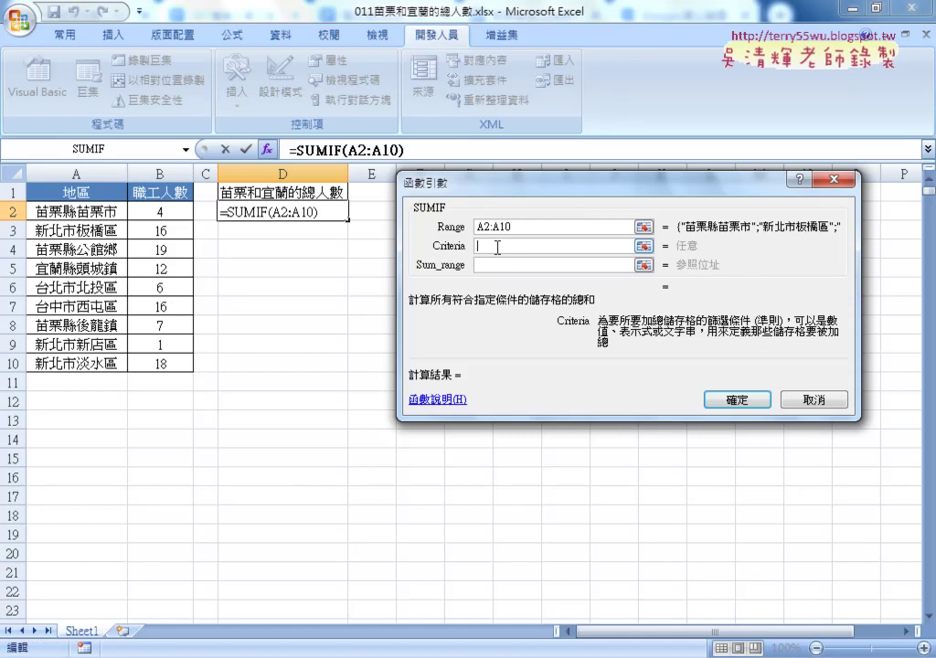
{"action": "type", "text": "ㄇ"}
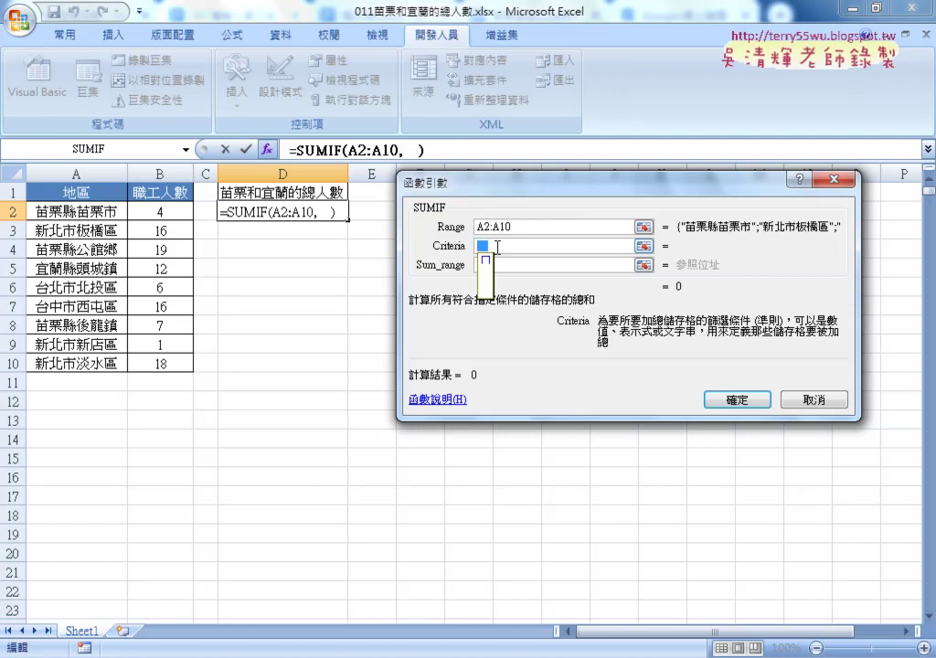
{"action": "type", "text": "苗"}
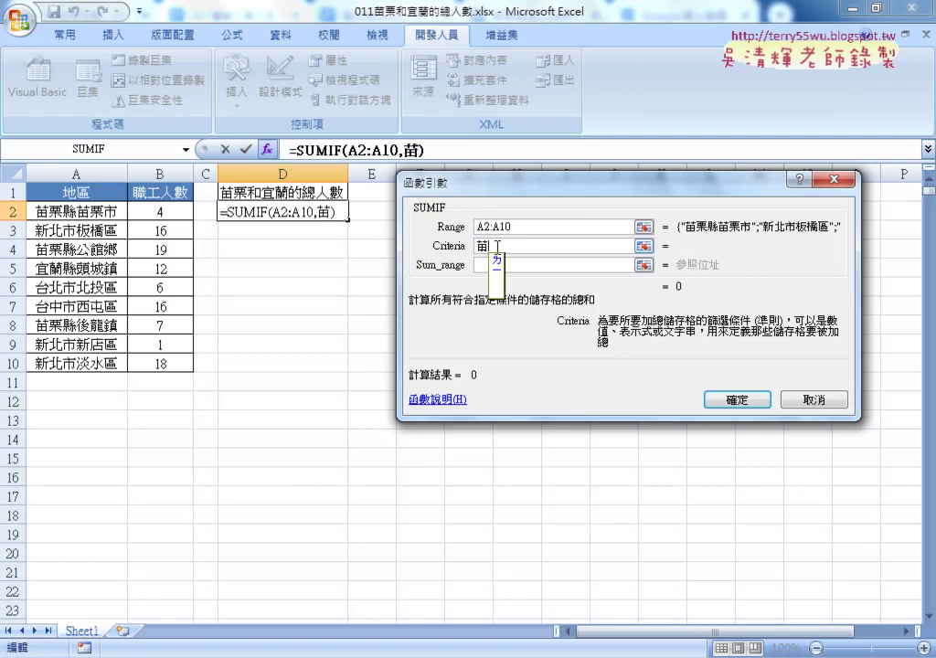
{"action": "type", "text": "栗"}
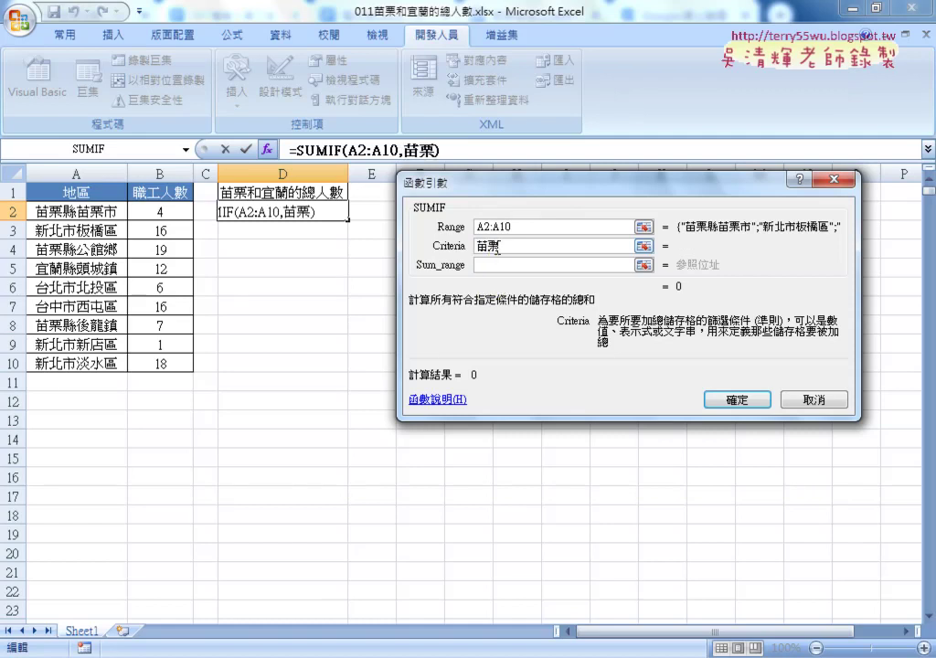
{"action": "type", "text": "*"}
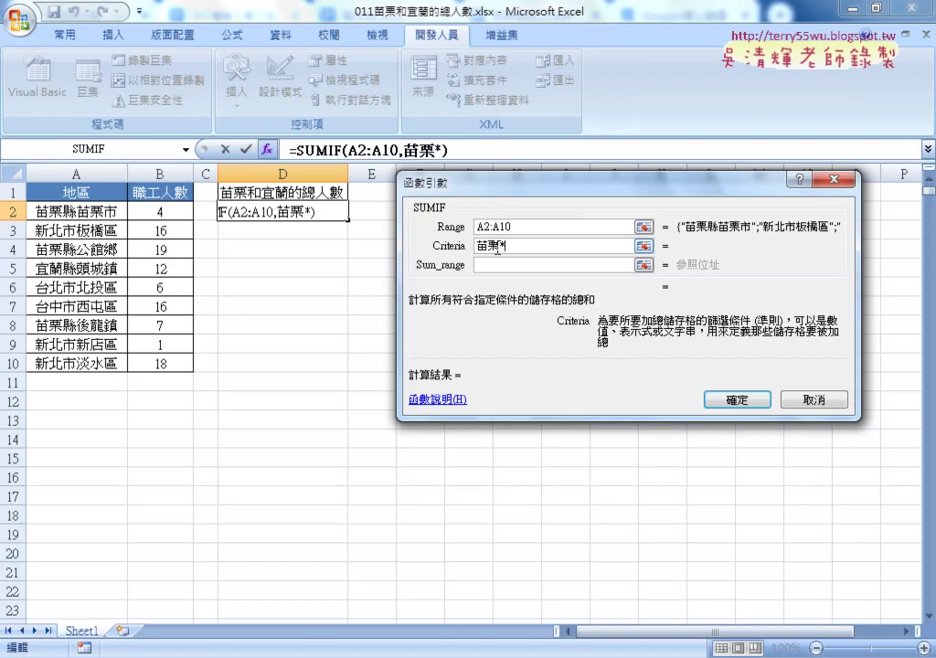
{"action": "key", "text": "Tab"}
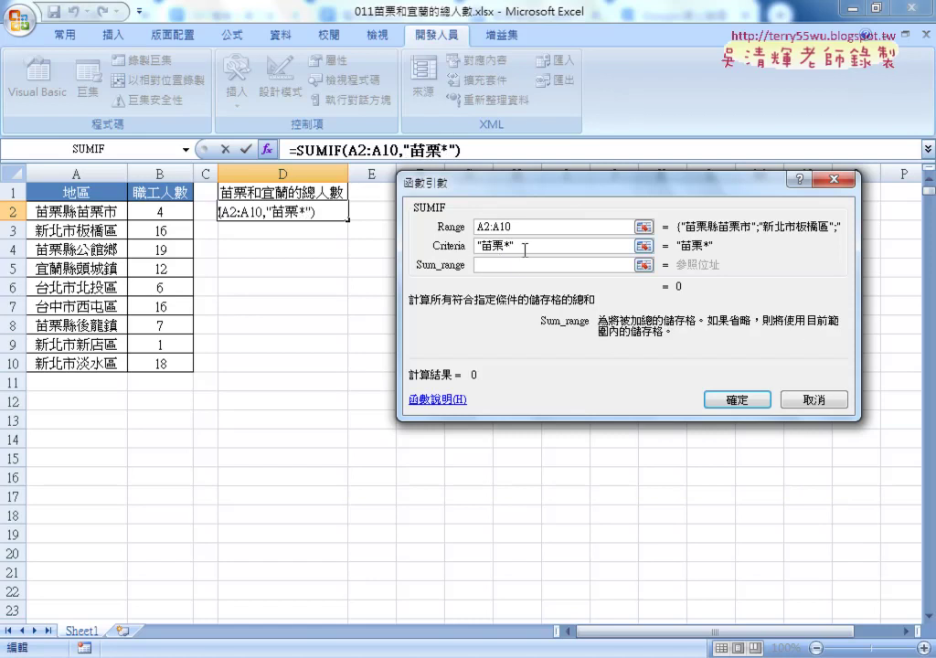
{"action": "key", "text": "shift+Tab"}
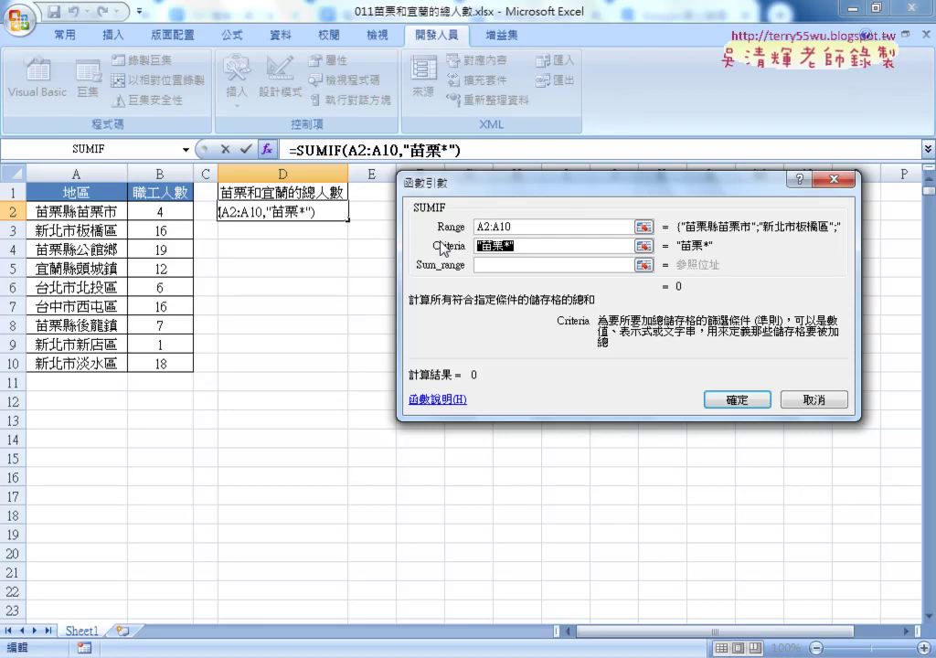
Step: Set Sum_range to B2:B10 and confirm, giving =SUMIF(A2:A10,"苗栗*",B2:B10) in D2
{"action": "left_click", "coordinate": [522, 266]}
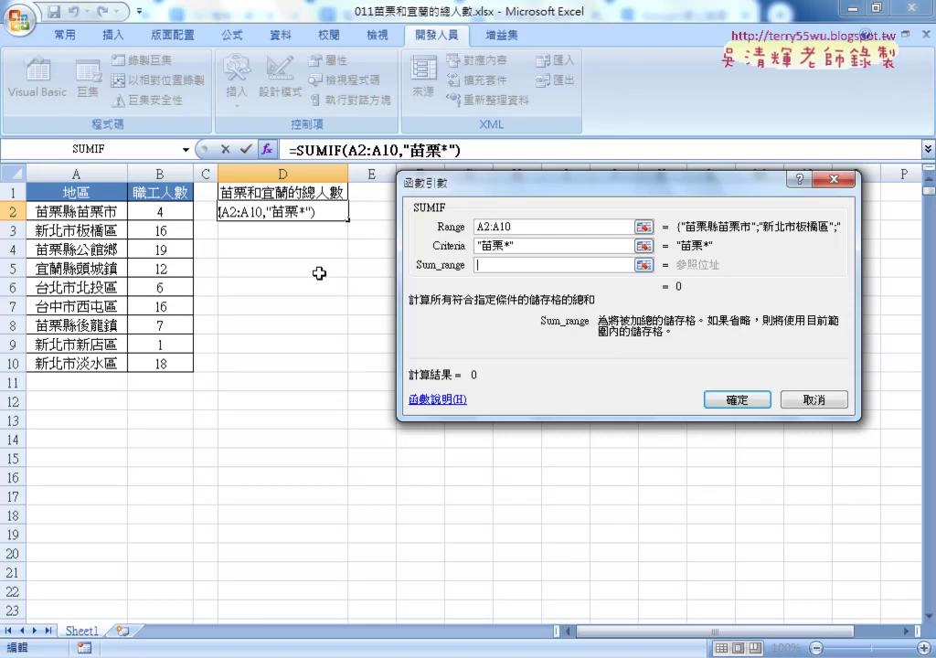
{"action": "left_click_drag", "start_coordinate": [163, 212], "coordinate": [162, 366]}
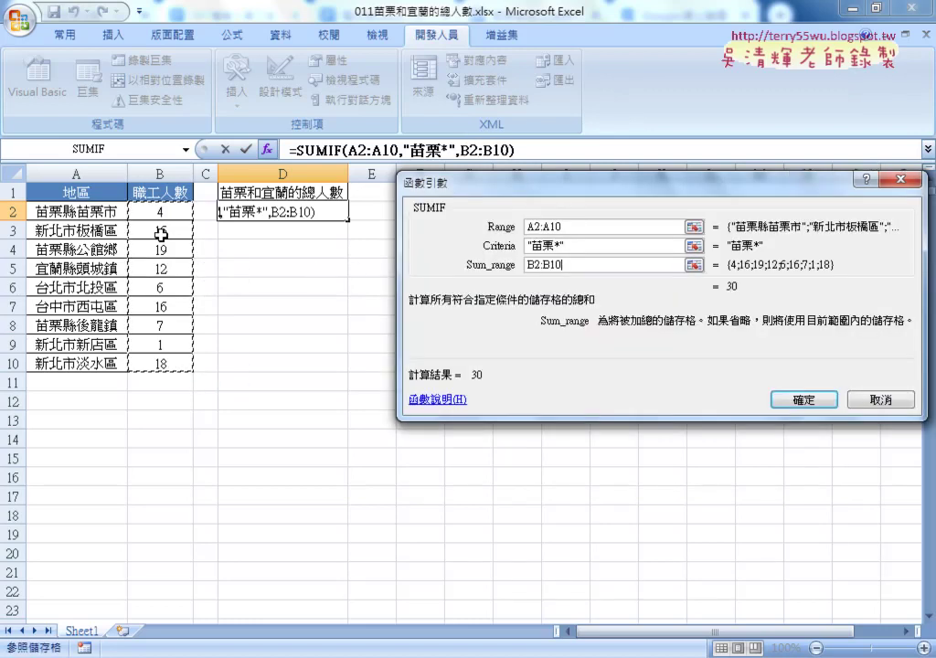
{"action": "left_click", "coordinate": [802, 402]}
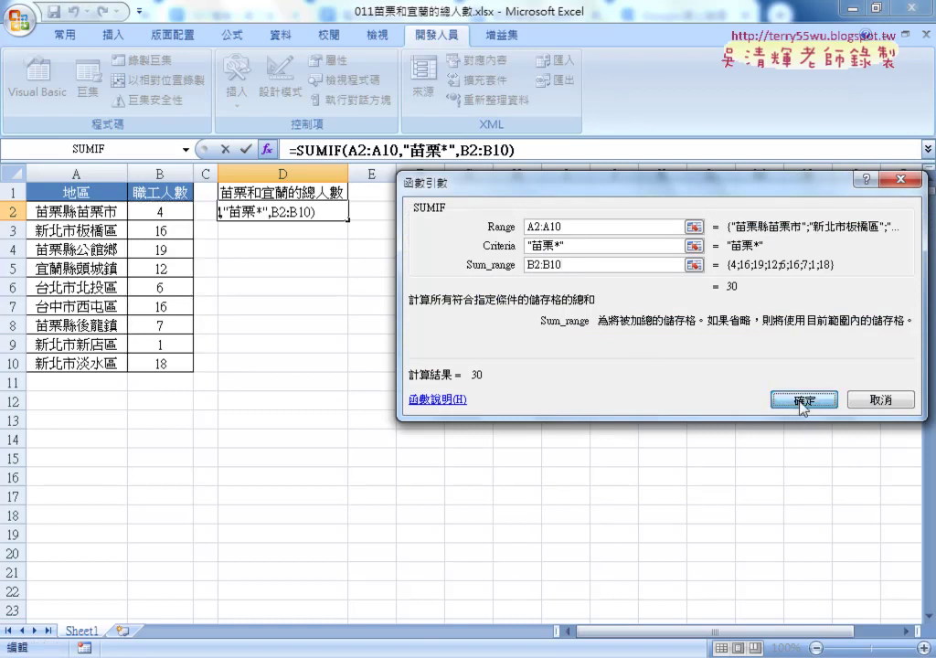
{"action": "left_click", "coordinate": [801, 403]}
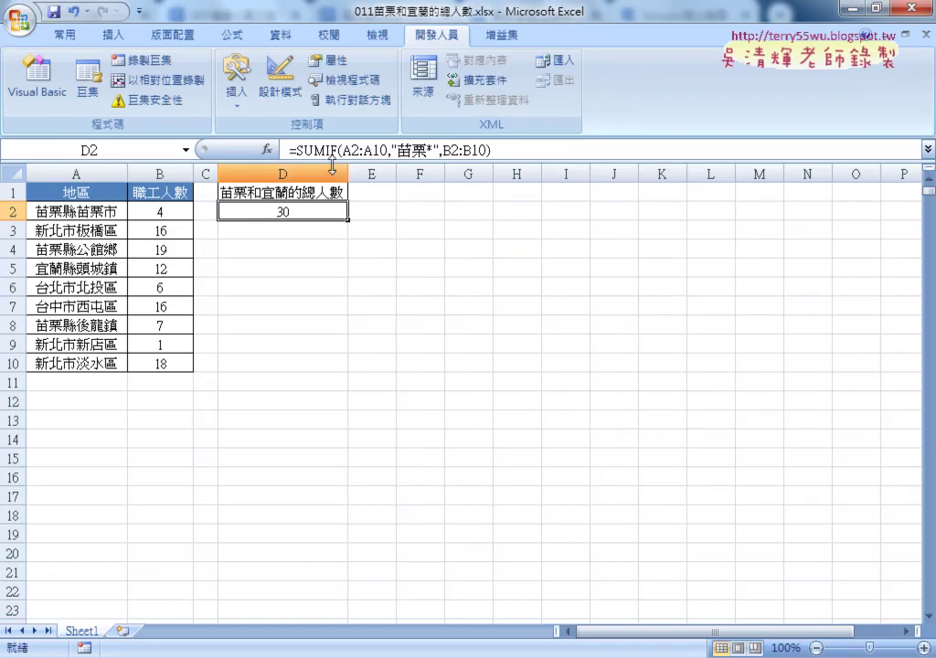
Step: Select the whole SUMIF formula text in the formula bar for copying
{"action": "left_click", "coordinate": [299, 149]}
{"action": "left_click_drag", "start_coordinate": [299, 149], "coordinate": [524, 146]}
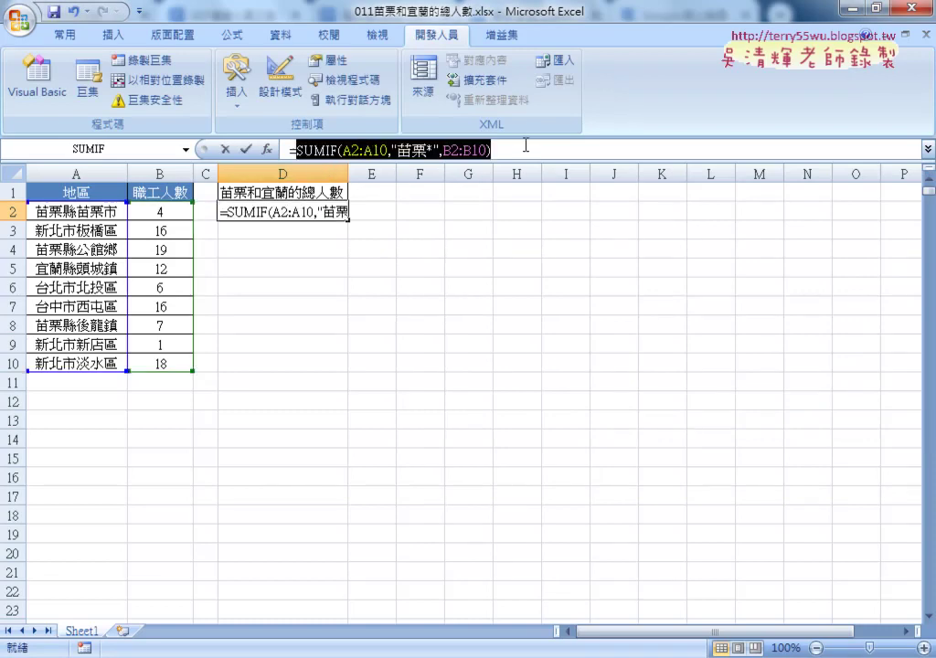
{"action": "right_click", "coordinate": [378, 149]}
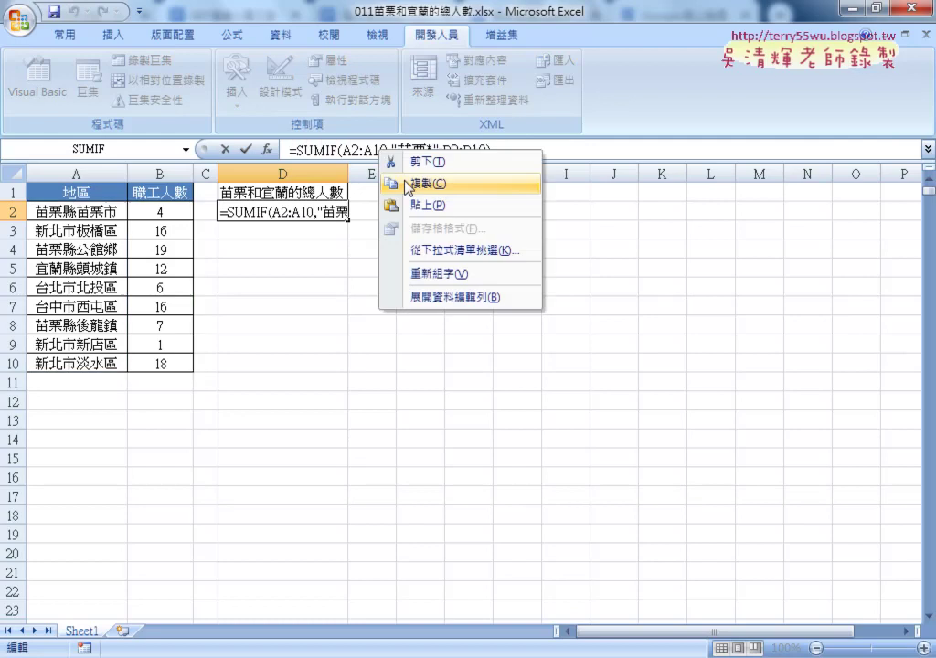
Step: Append +SUMIF(A2:A10,"宜蘭*",B2:B10) to D2's formula so it totals 42
{"action": "left_click", "coordinate": [408, 182]}
{"action": "left_click", "coordinate": [523, 148]}
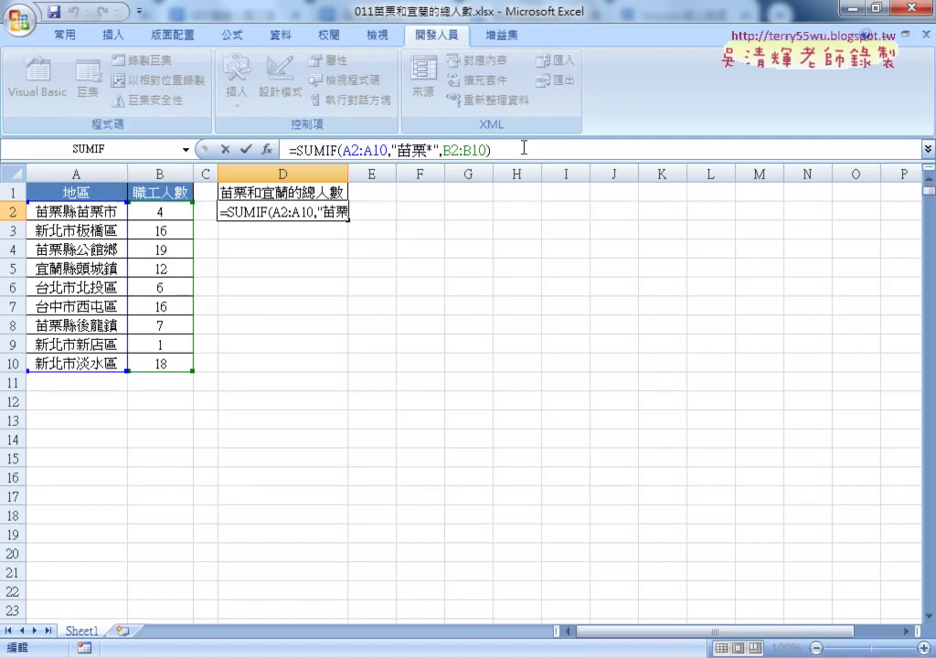
{"action": "type", "text": "+"}
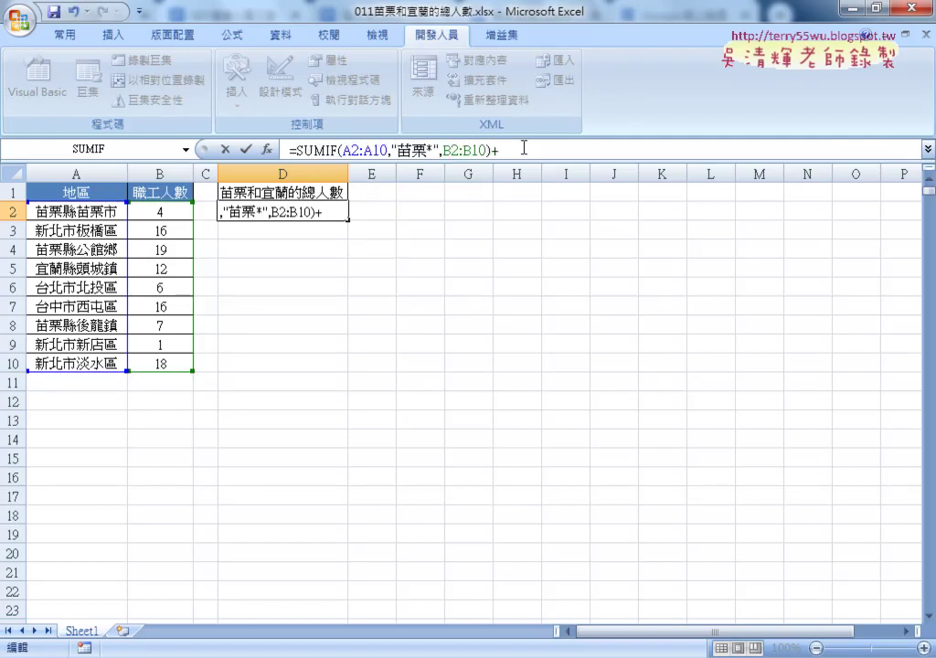
{"action": "key", "text": "ctrl+v"}
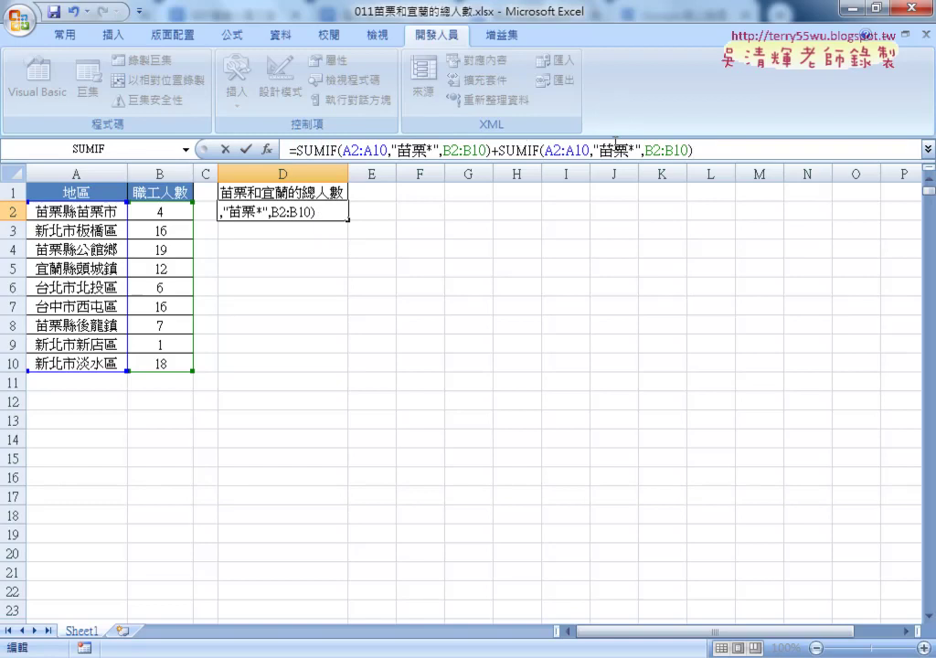
{"action": "left_click_drag", "start_coordinate": [601, 148], "coordinate": [629, 148]}
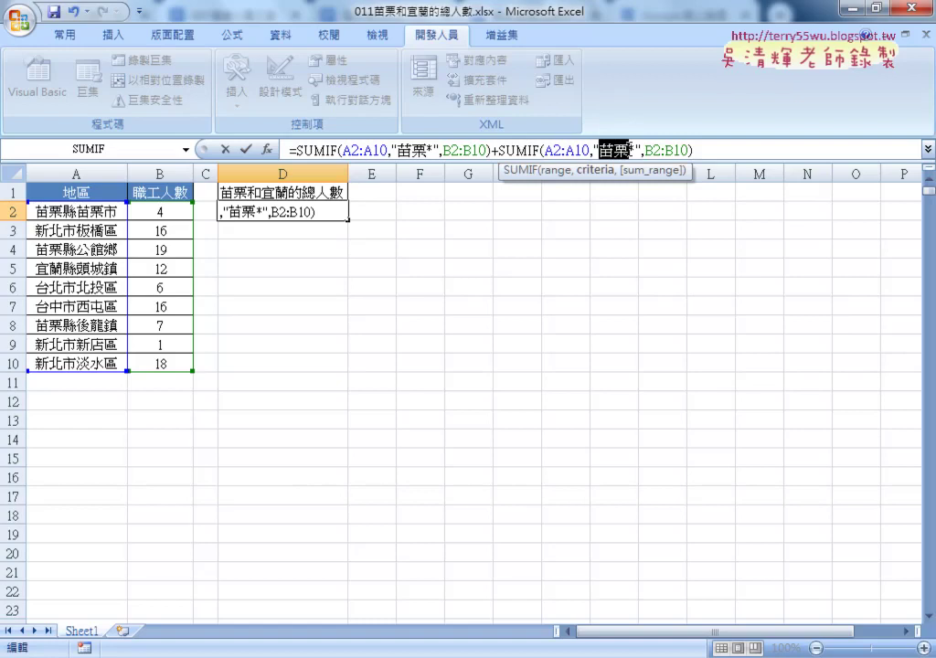
{"action": "type", "text": "一"}
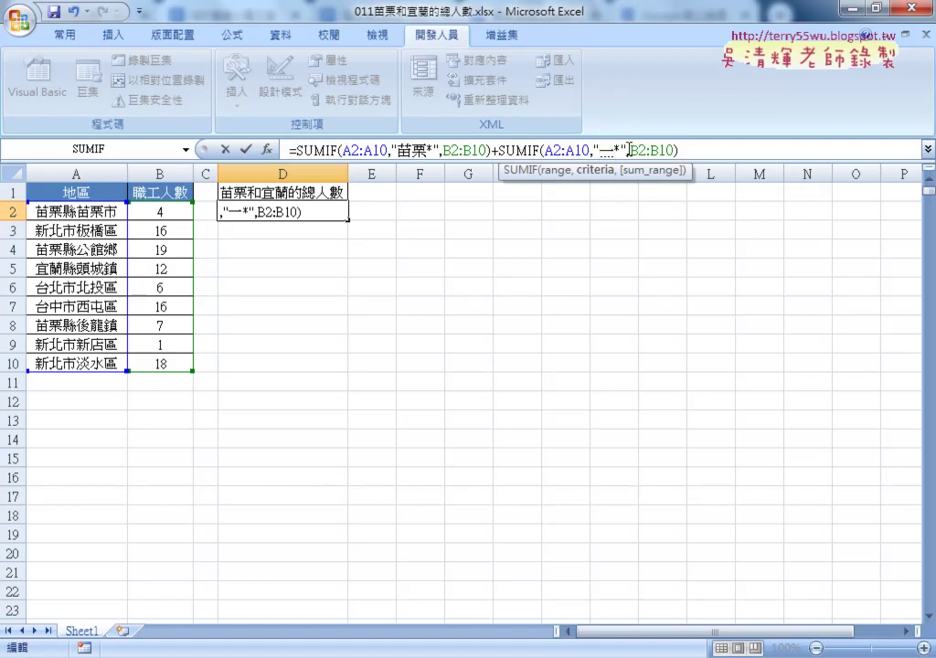
{"action": "type", "text": "宜蘭"}
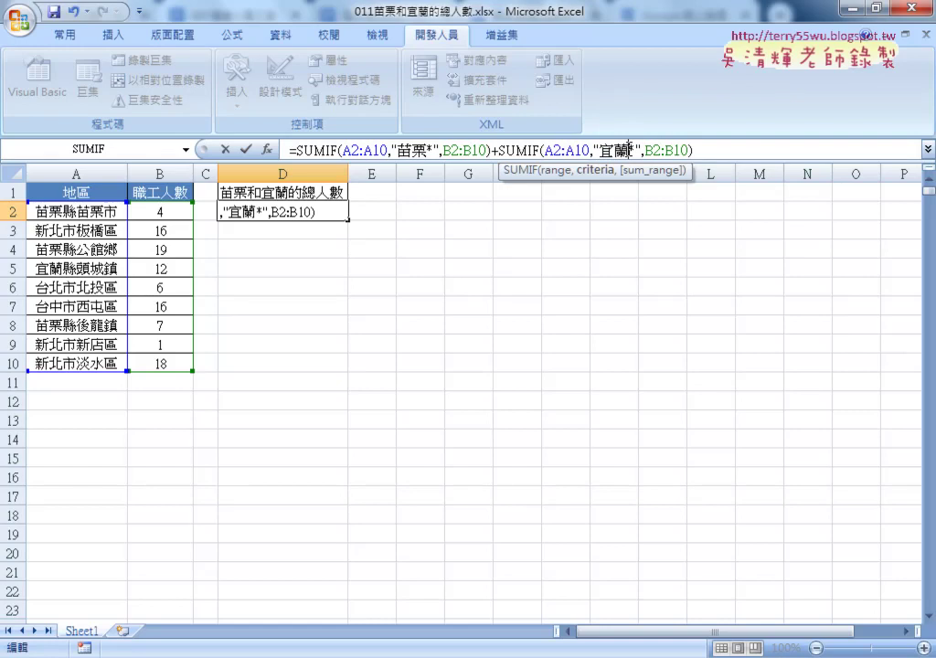
{"action": "left_click", "coordinate": [246, 154]}
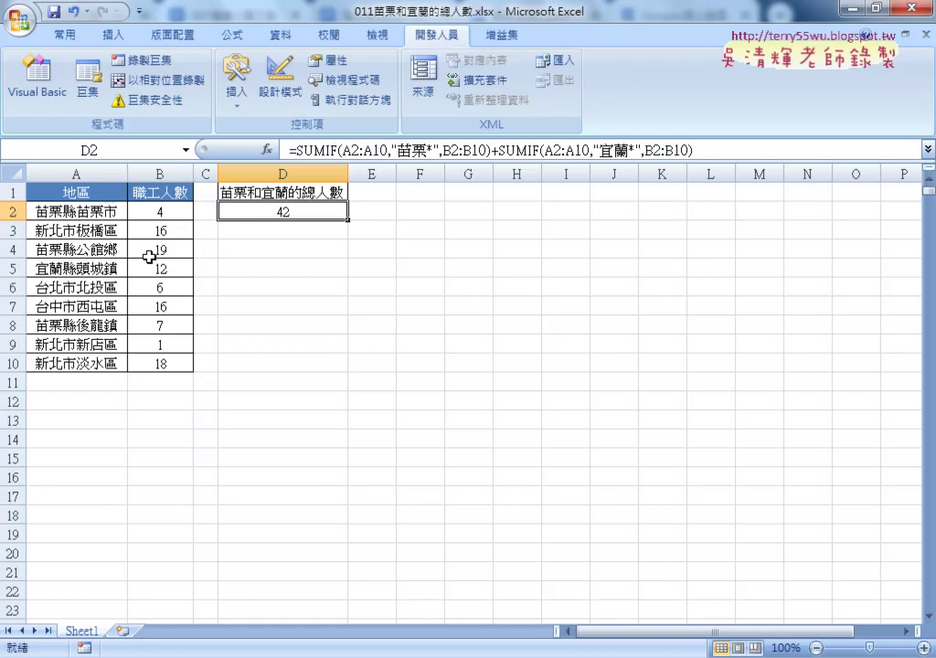
Step: Ctrl-drag a copy of the Sheet1 tab and rename the copy VBA
{"action": "left_click_drag", "start_coordinate": [91, 631], "coordinate": [132, 632]}
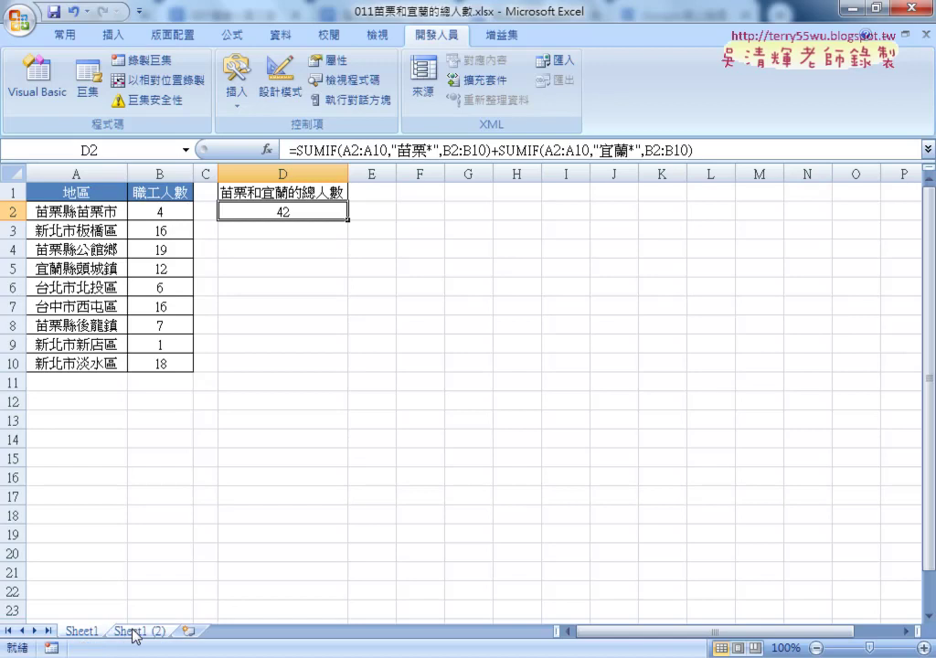
{"action": "double_click", "coordinate": [140, 634]}
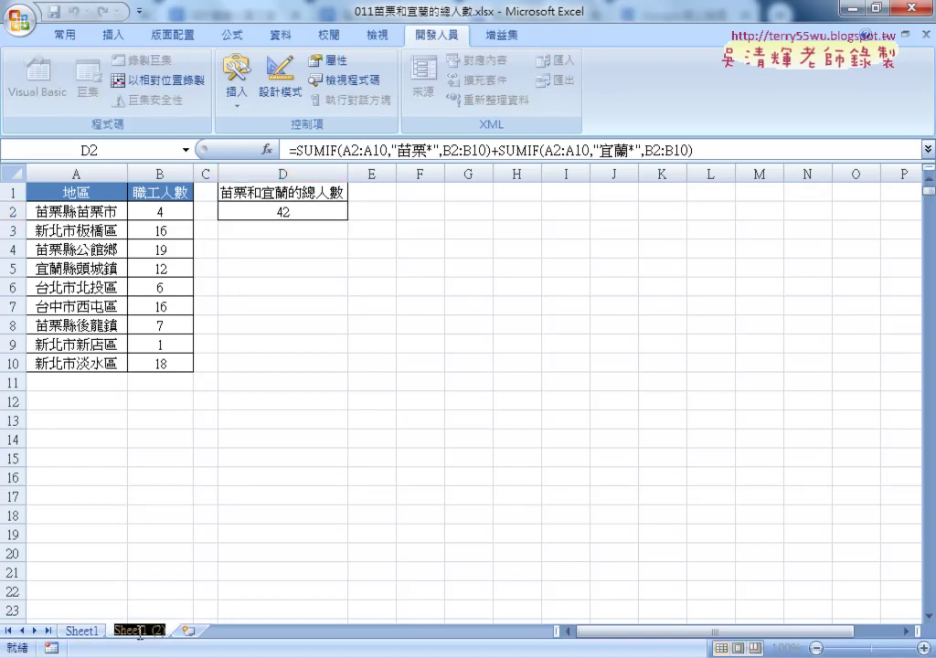
{"action": "type", "text": "VBA"}
{"action": "key", "text": "Return"}
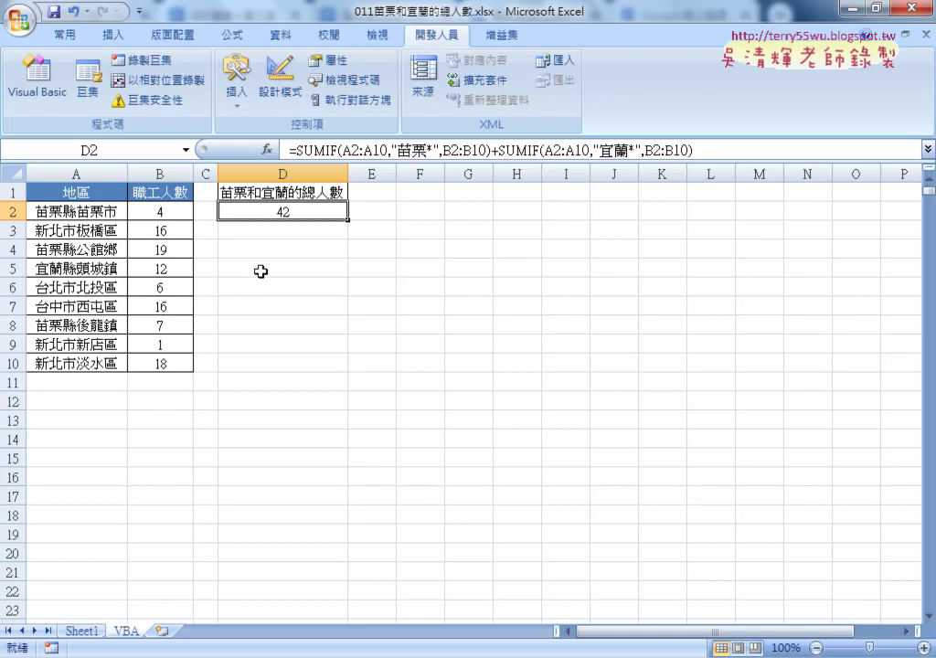
Step: In the Visual Basic Editor, copy all of Module1's 產線人員工資之和 code
{"action": "left_click", "coordinate": [423, 642]}
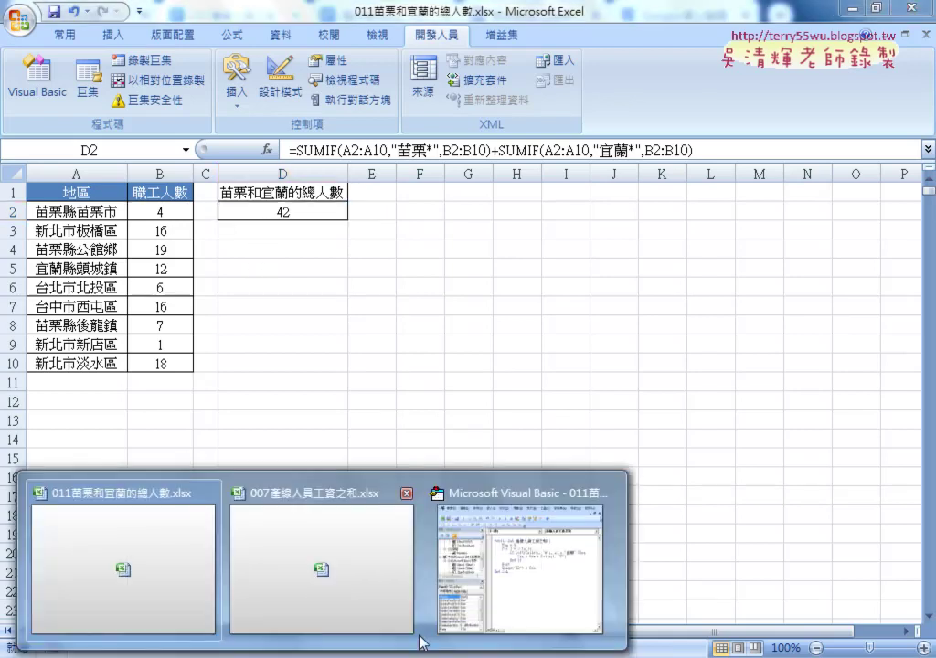
{"action": "left_click", "coordinate": [539, 569]}
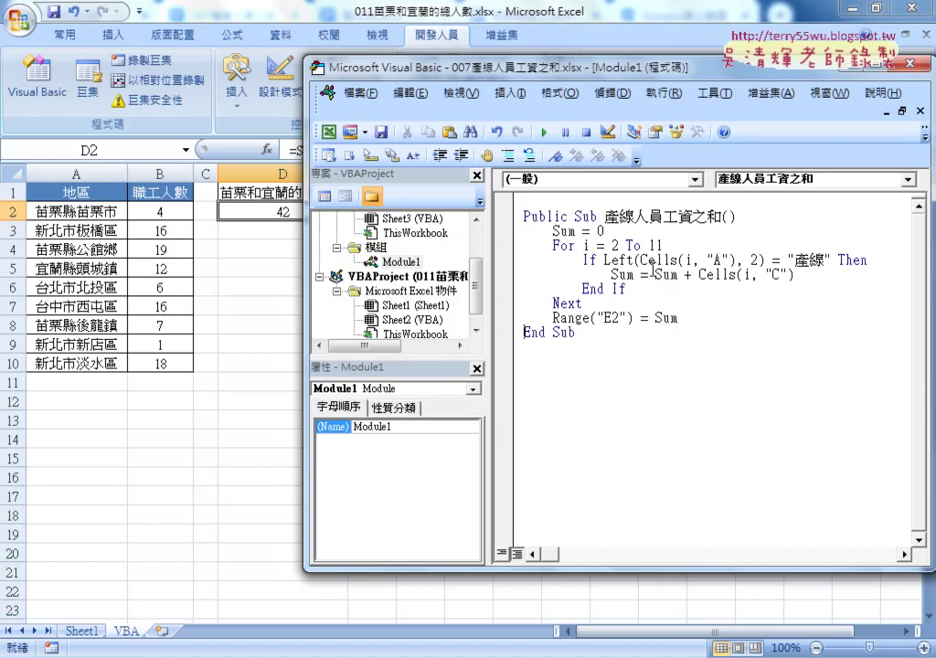
{"action": "left_click_drag", "start_coordinate": [576, 333], "coordinate": [521, 216]}
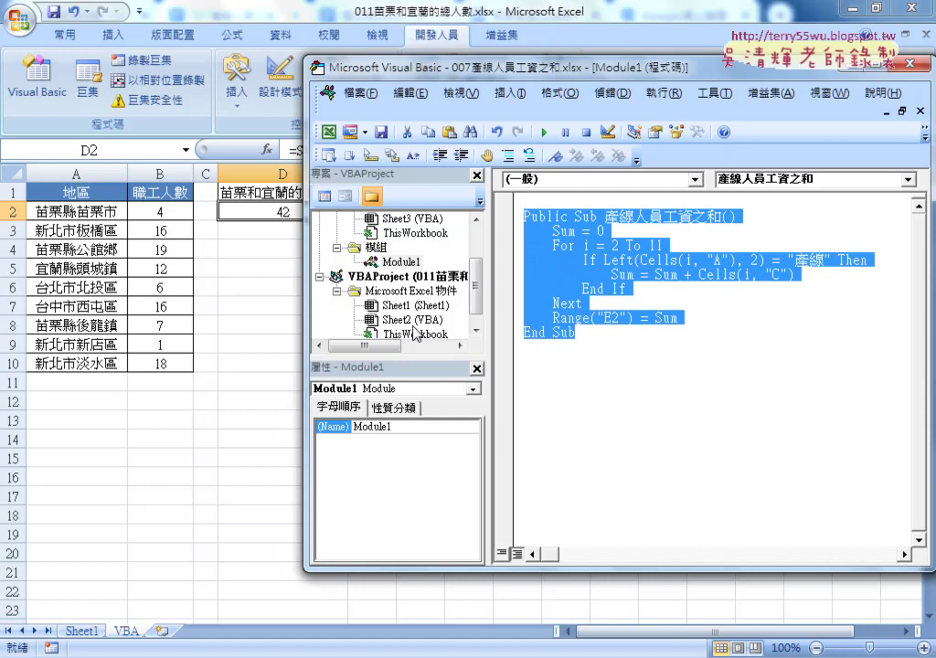
{"action": "left_click", "coordinate": [601, 407]}
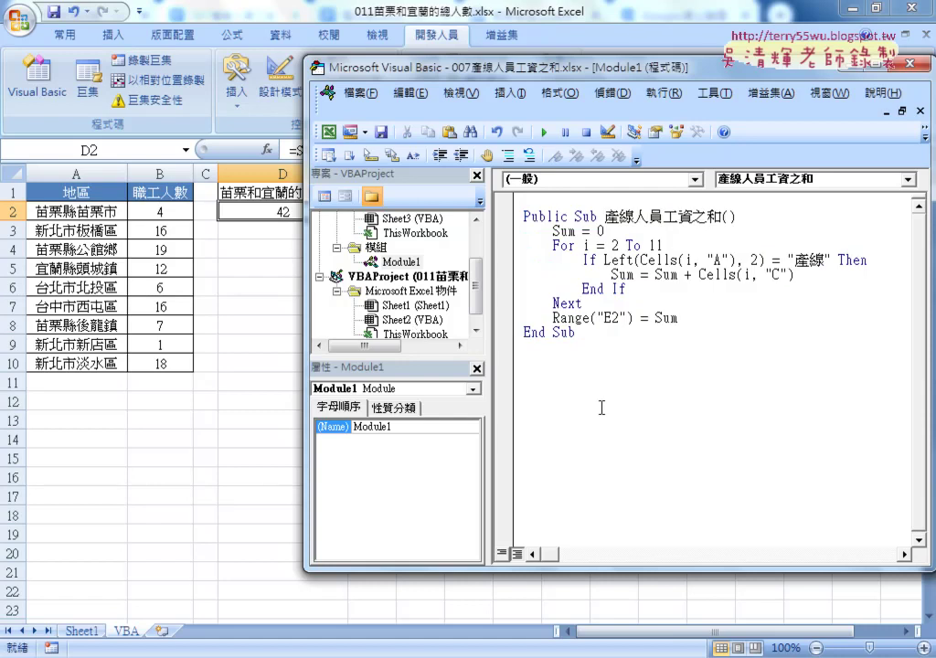
{"action": "left_click_drag", "start_coordinate": [590, 351], "coordinate": [510, 216]}
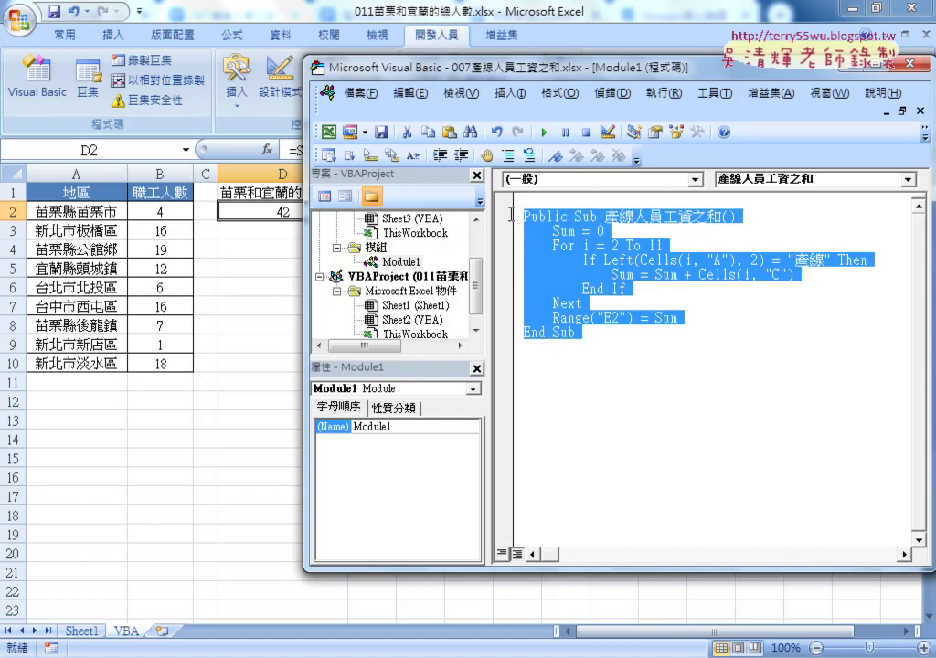
{"action": "right_click", "coordinate": [555, 236]}
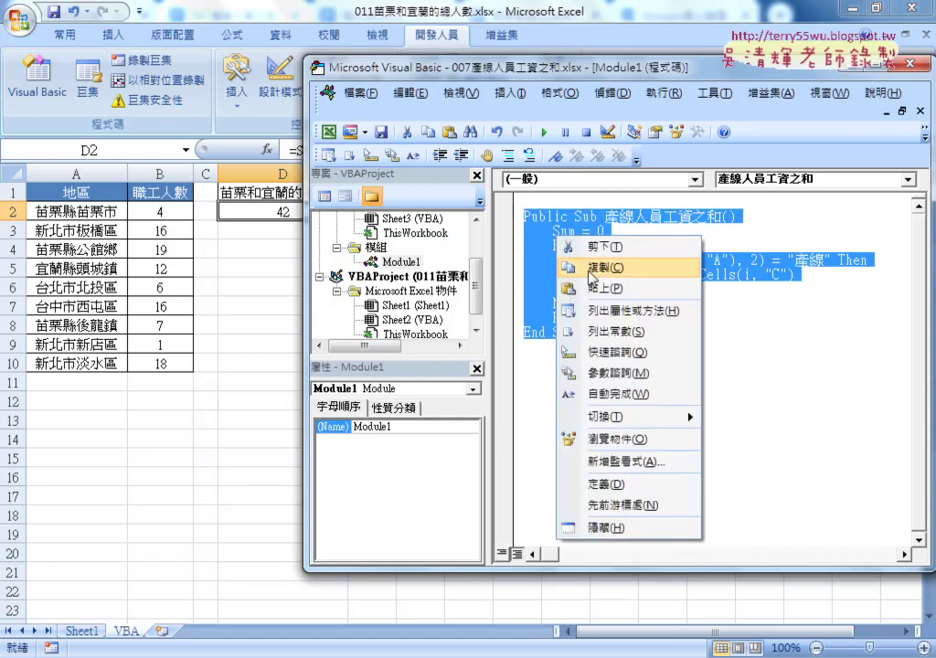
{"action": "left_click", "coordinate": [603, 268]}
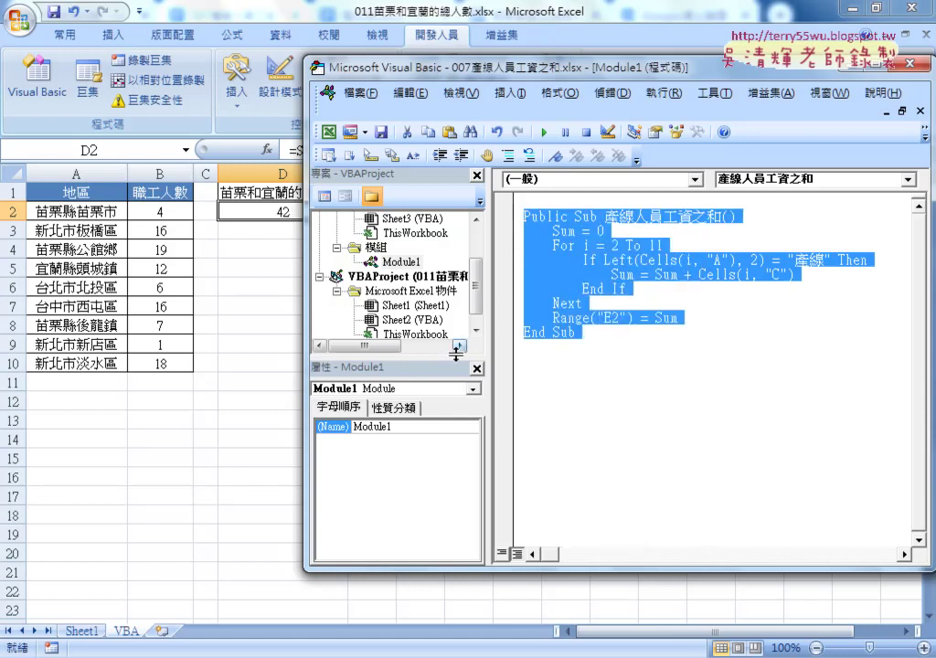
{"action": "left_click_drag", "start_coordinate": [460, 413], "coordinate": [460, 470]}
{"action": "left_click_drag", "start_coordinate": [495, 320], "coordinate": [538, 320]}
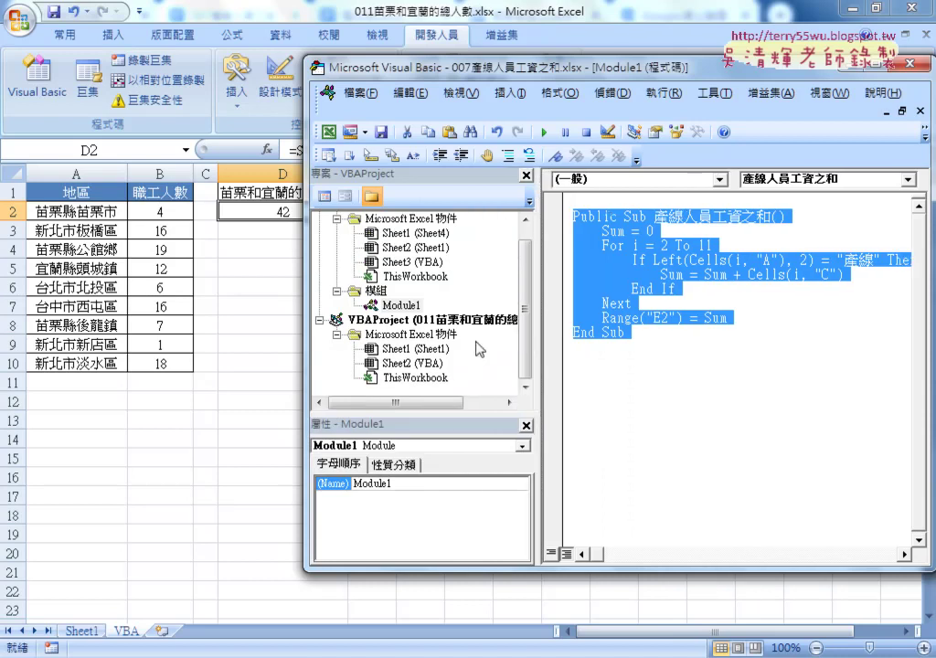
Step: Insert a Module in the 011 workbook's project and paste the copied macro into it
{"action": "left_click", "coordinate": [448, 320]}
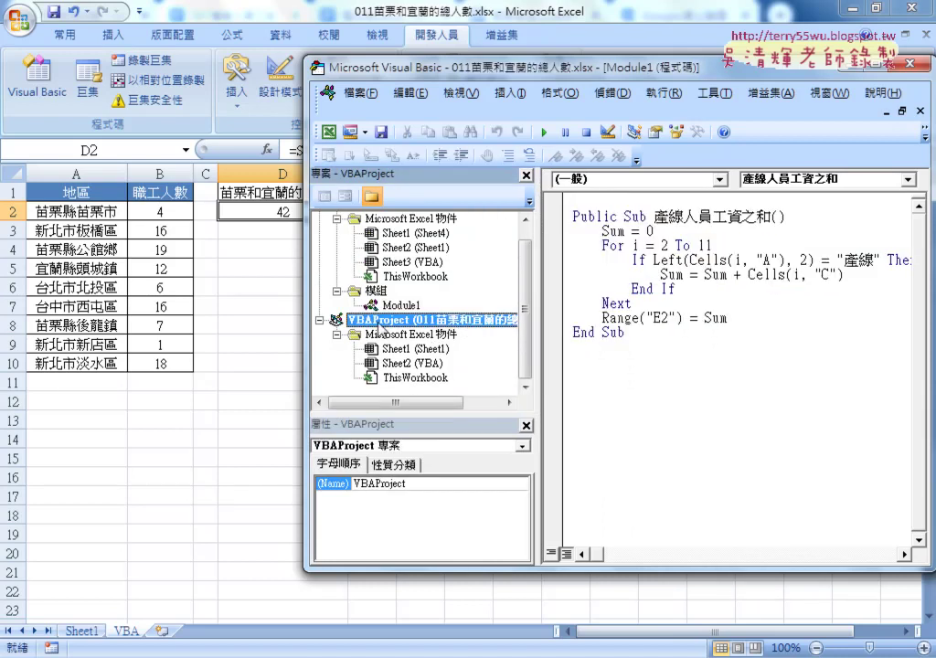
{"action": "left_click", "coordinate": [406, 363]}
{"action": "right_click", "coordinate": [402, 365]}
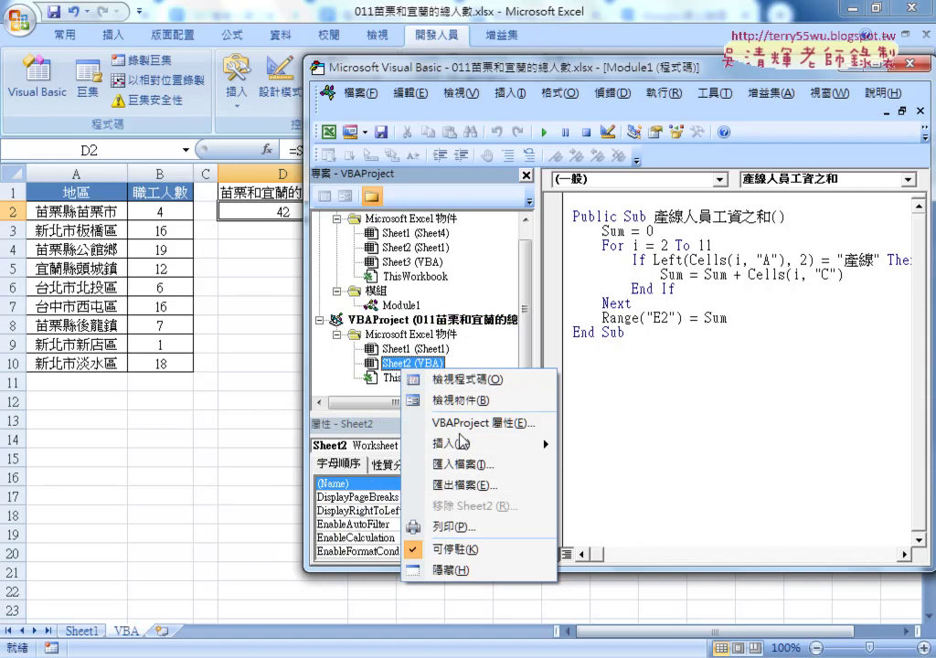
{"action": "mouse_move", "coordinate": [521, 452]}
{"action": "left_click", "coordinate": [594, 466]}
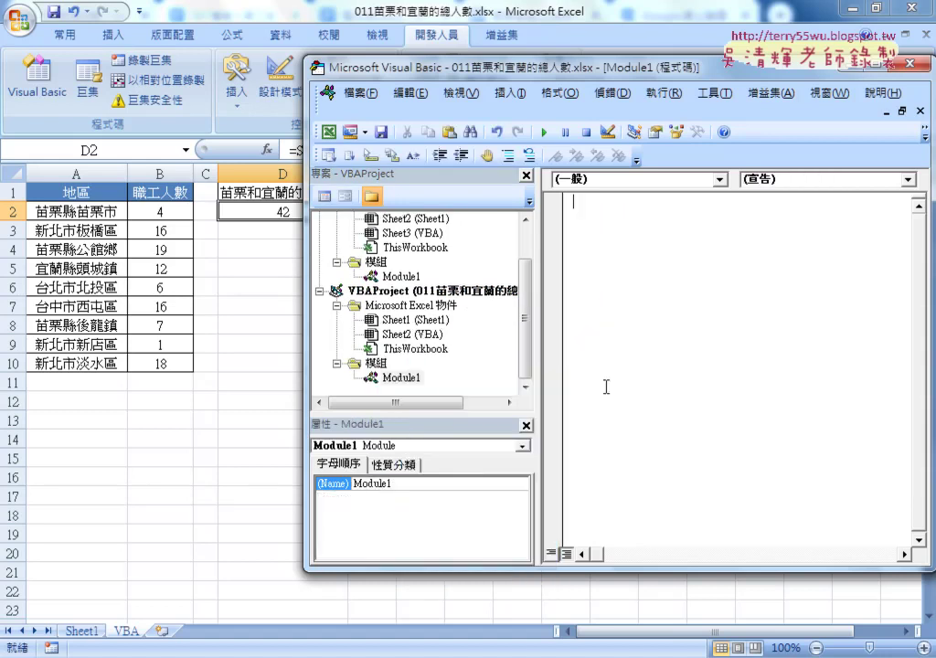
{"action": "right_click", "coordinate": [547, 292]}
{"action": "left_click", "coordinate": [568, 335]}
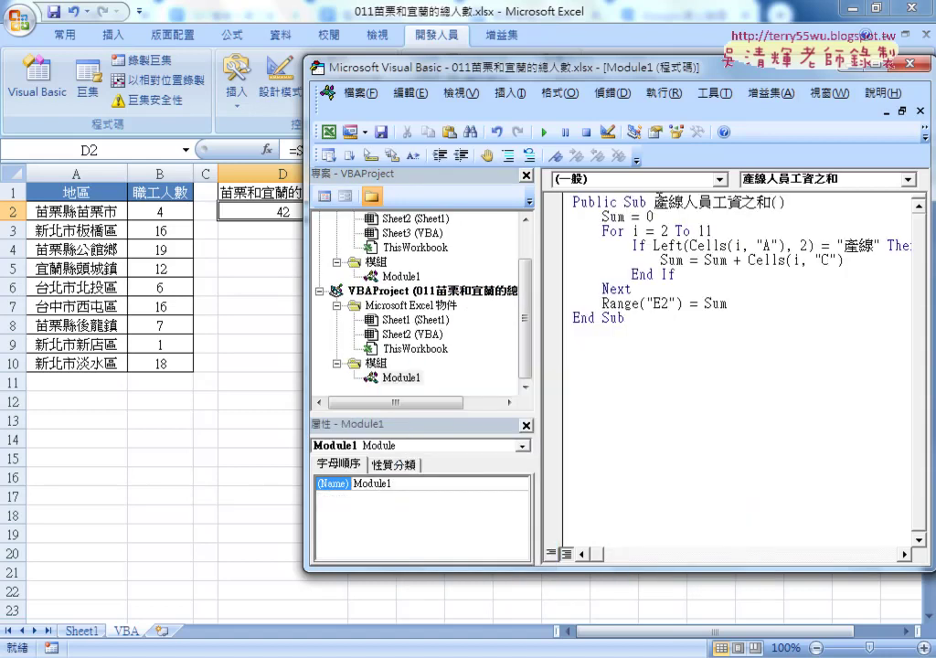
Step: Select the pasted macro's name, then the D1 header text in Excel's formula bar
{"action": "left_click_drag", "start_coordinate": [655, 201], "coordinate": [768, 201]}
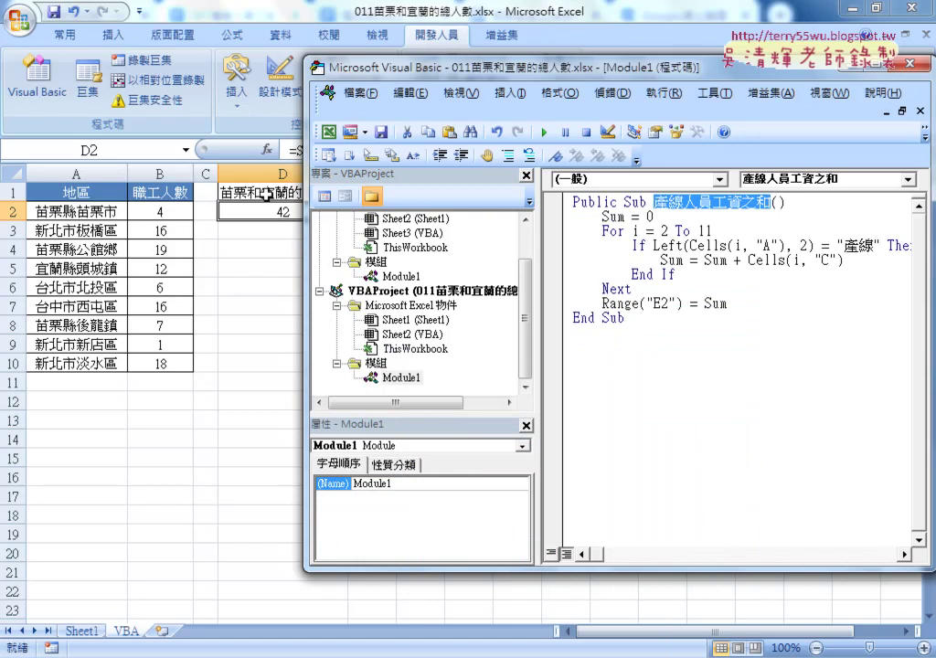
{"action": "left_click", "coordinate": [293, 190]}
{"action": "left_click_drag", "start_coordinate": [290, 150], "coordinate": [418, 150]}
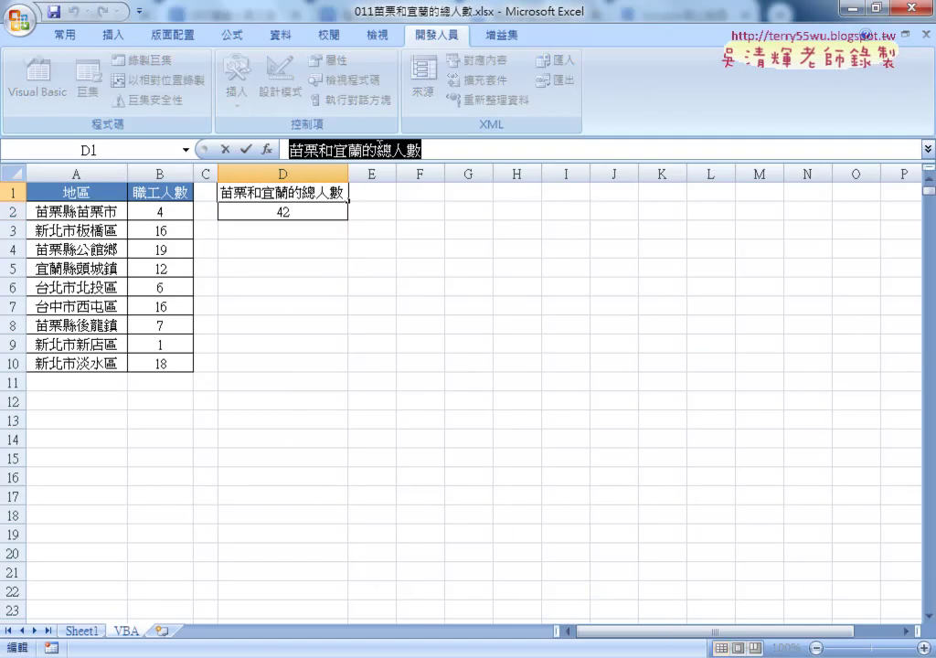
Step: Copy D1's header text and paste it as the Sub name, making Public Sub 苗栗和宜蘭的總人數()
{"action": "right_click", "coordinate": [380, 149]}
{"action": "left_click", "coordinate": [418, 180]}
{"action": "left_click", "coordinate": [225, 149]}
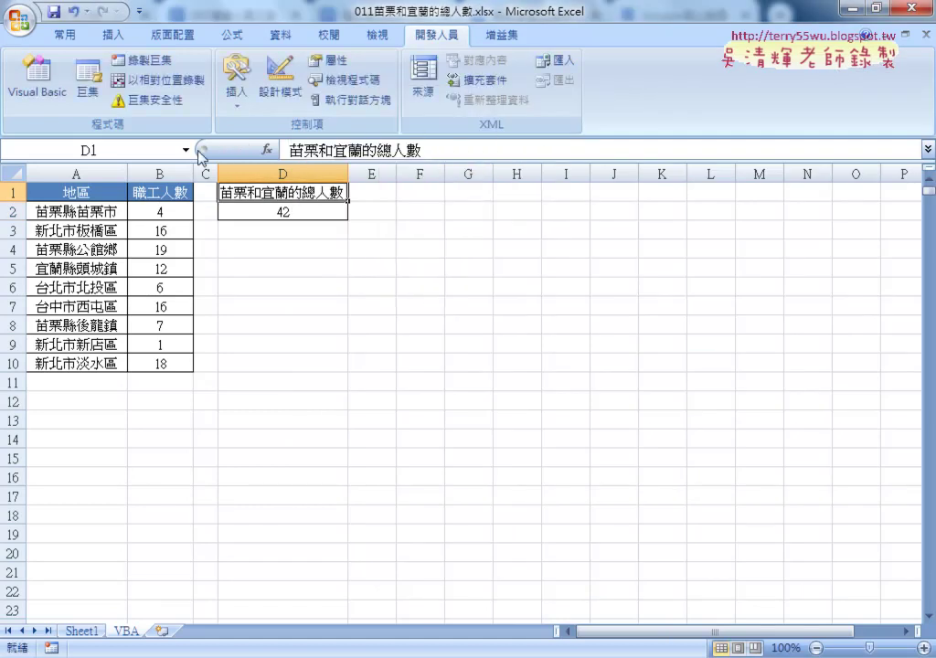
{"action": "left_click", "coordinate": [36, 78]}
{"action": "right_click", "coordinate": [700, 202]}
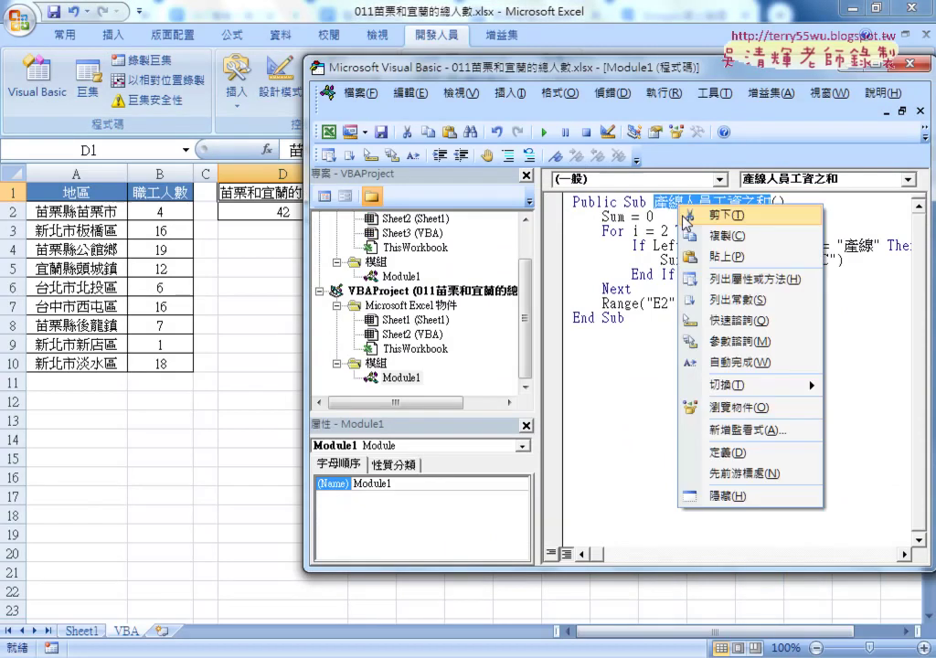
{"action": "left_click", "coordinate": [722, 253]}
{"action": "left_click", "coordinate": [660, 260]}
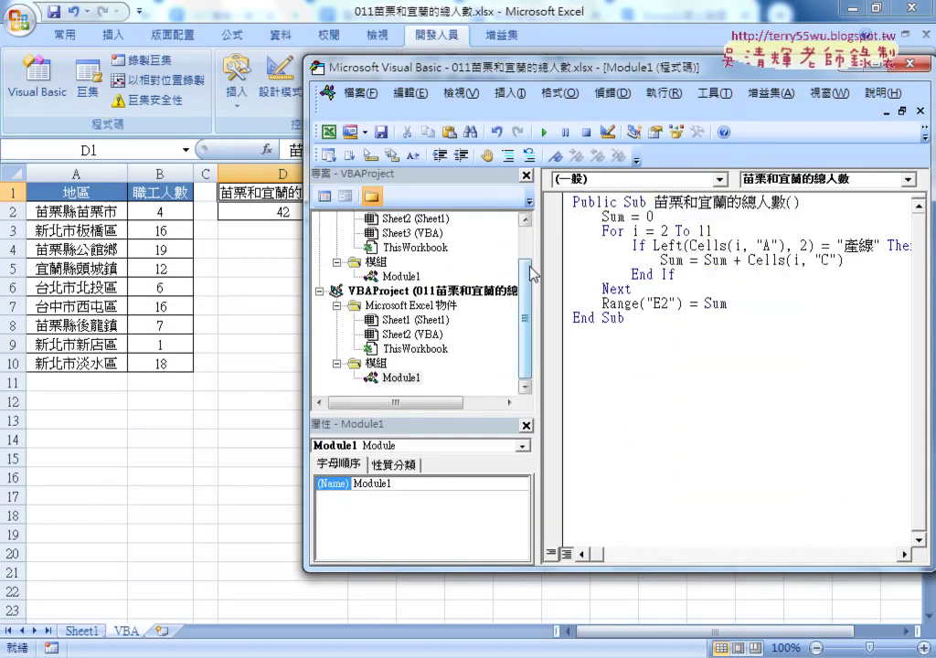
{"action": "left_click_drag", "start_coordinate": [538, 265], "coordinate": [437, 262]}
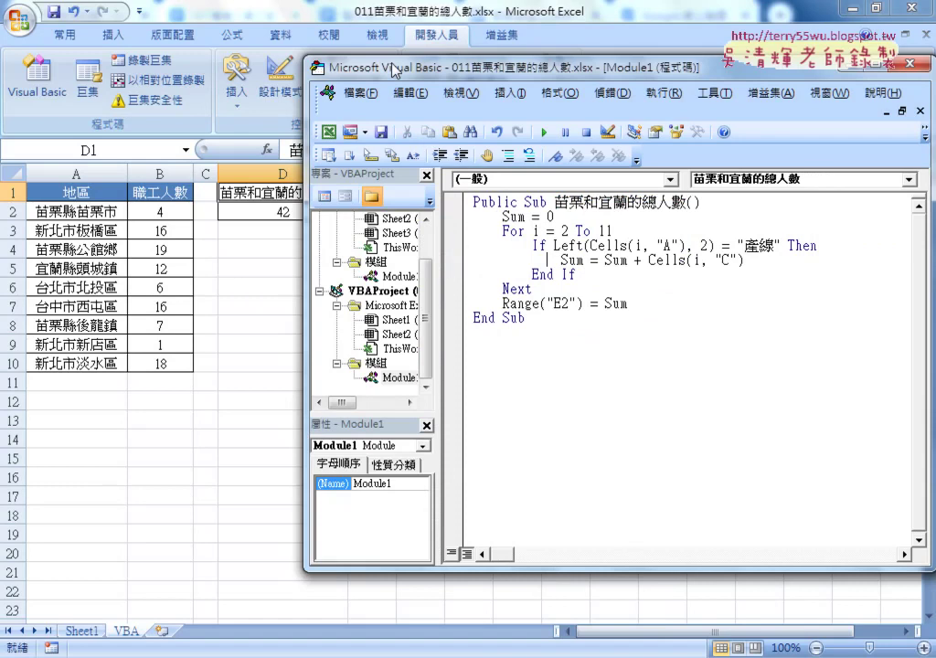
Step: Change the loop's upper limit from To 11 to To 10
{"action": "left_click_drag", "start_coordinate": [394, 71], "coordinate": [403, 60]}
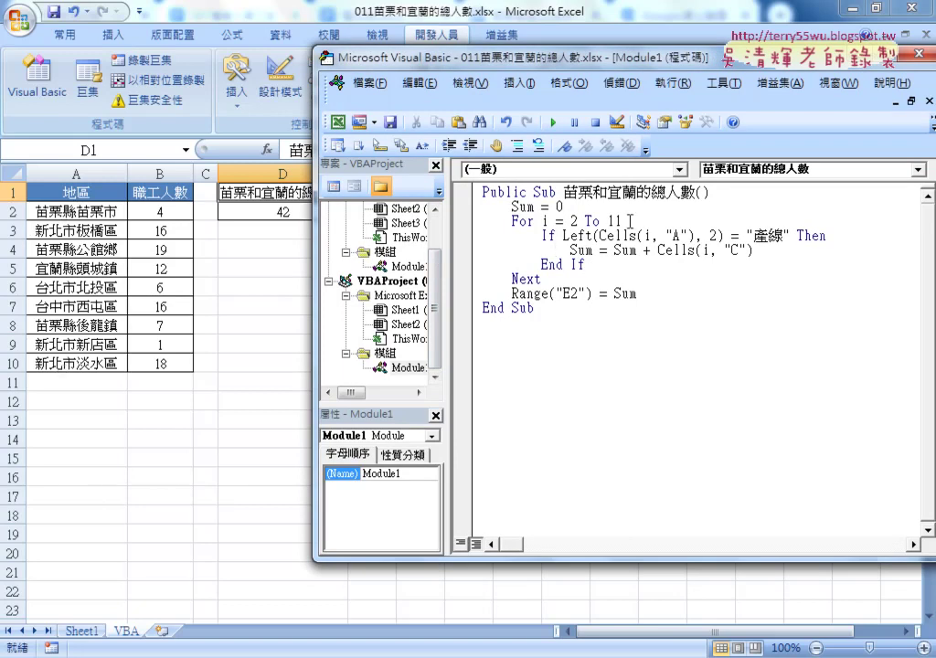
{"action": "left_click_drag", "start_coordinate": [622, 221], "coordinate": [617, 222]}
{"action": "type", "text": "0"}
Step: Replace "產線" with "苗栗" in the If condition and sum Cells(i, "B") instead of column C
{"action": "left_click_drag", "start_coordinate": [376, 55], "coordinate": [316, 43]}
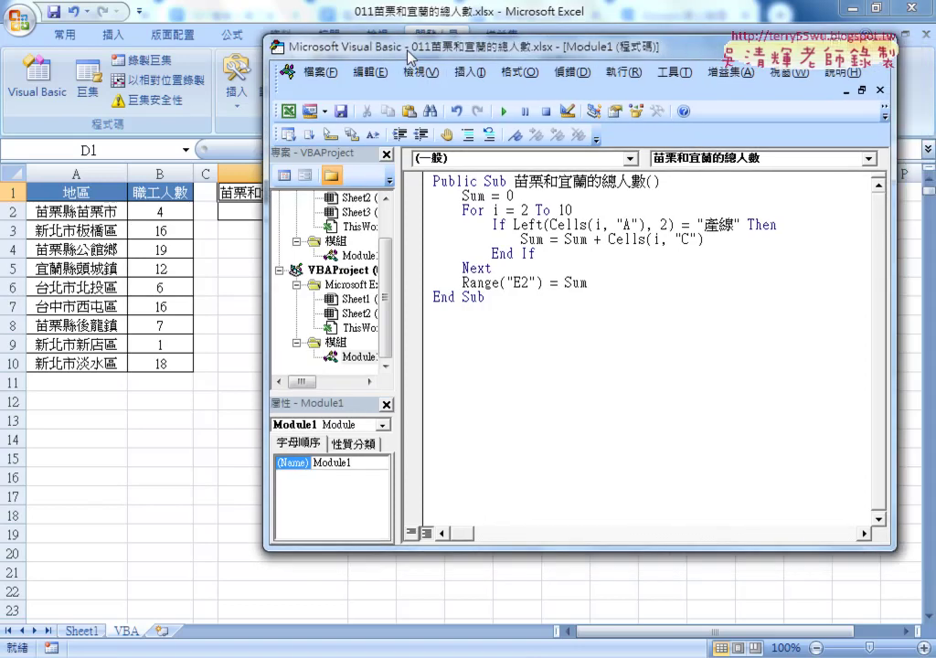
{"action": "left_click_drag", "start_coordinate": [693, 223], "coordinate": [723, 223]}
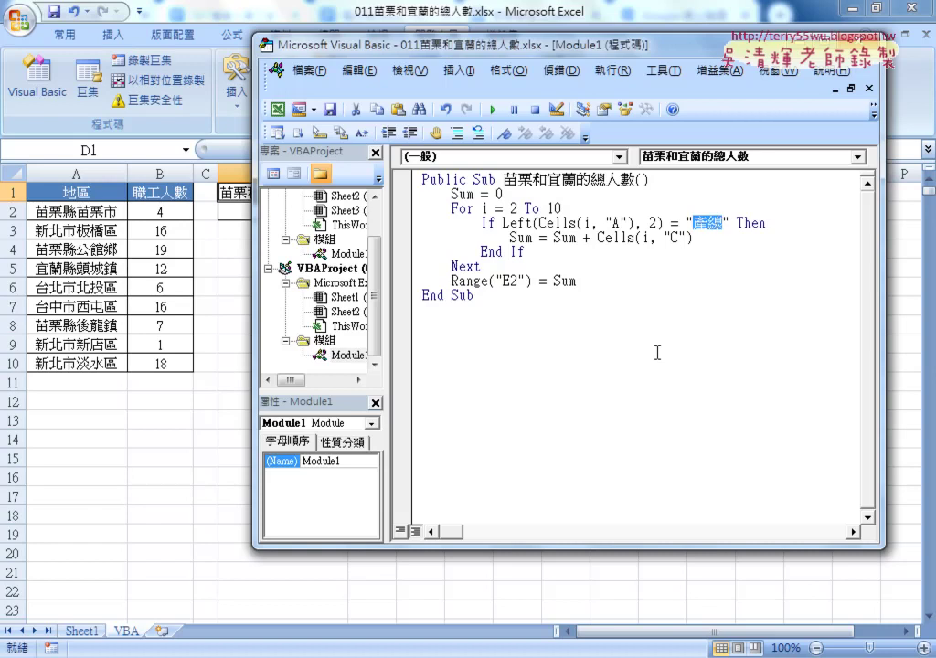
{"action": "key", "text": "a"}
{"action": "key", "text": "6"}
{"action": "key", "text": "x"}
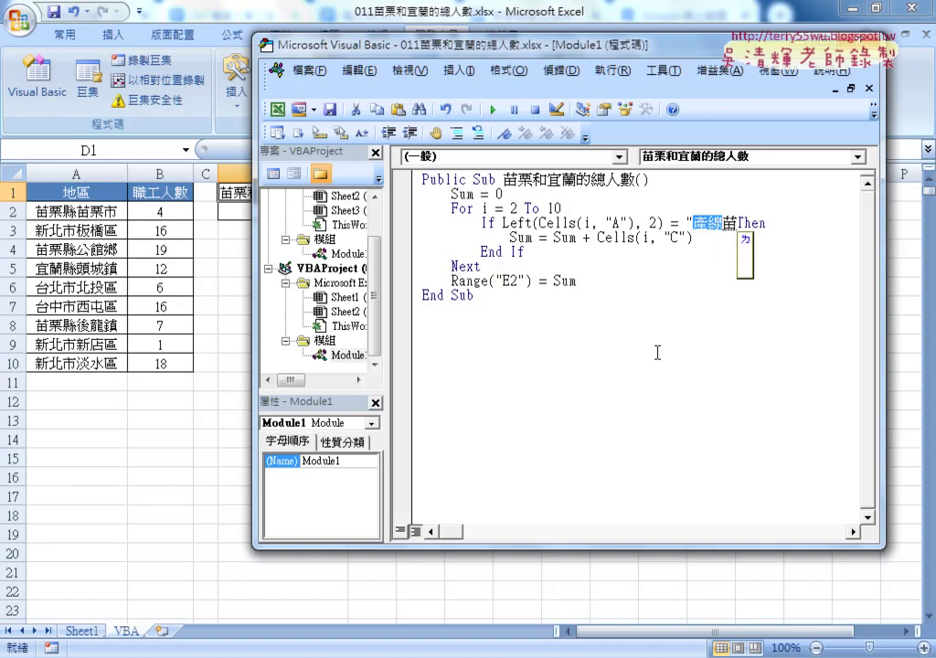
{"action": "key", "text": "u"}
{"action": "key", "text": "4"}
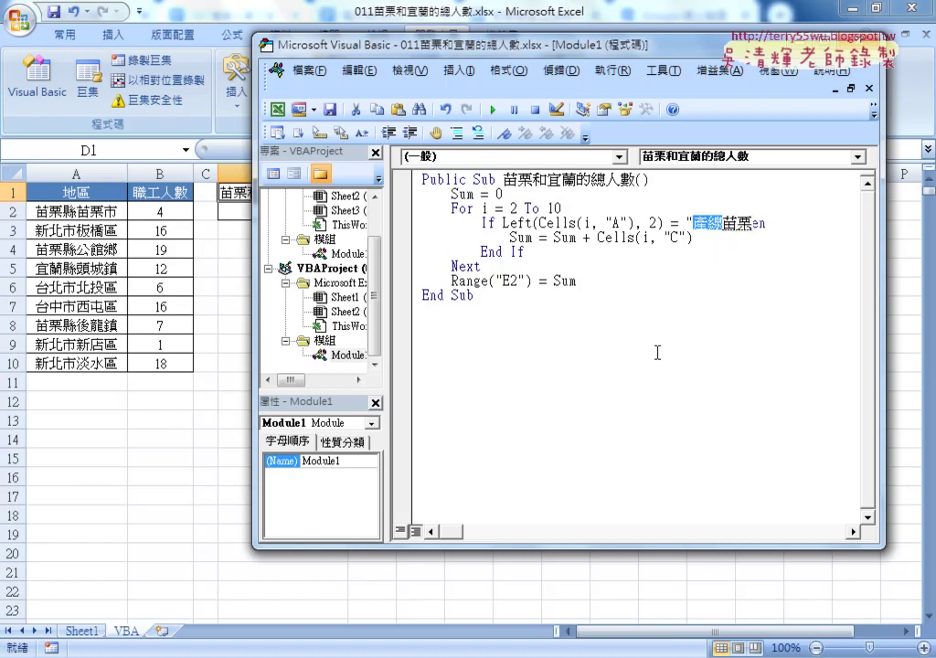
{"action": "key", "text": "Return"}
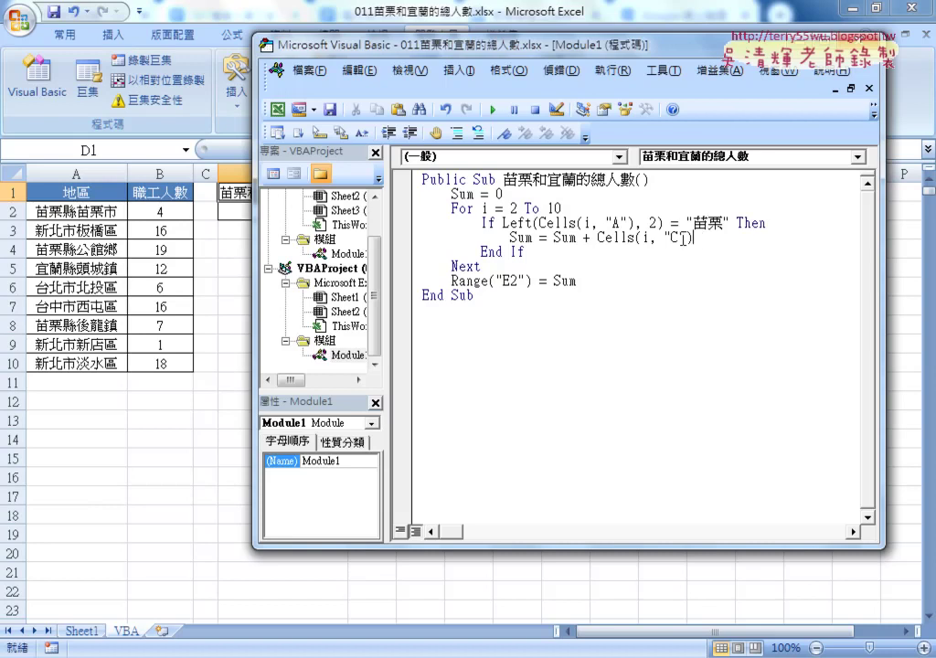
{"action": "double_click", "coordinate": [676, 237]}
{"action": "type", "text": "B"}
{"action": "left_click", "coordinate": [384, 287]}
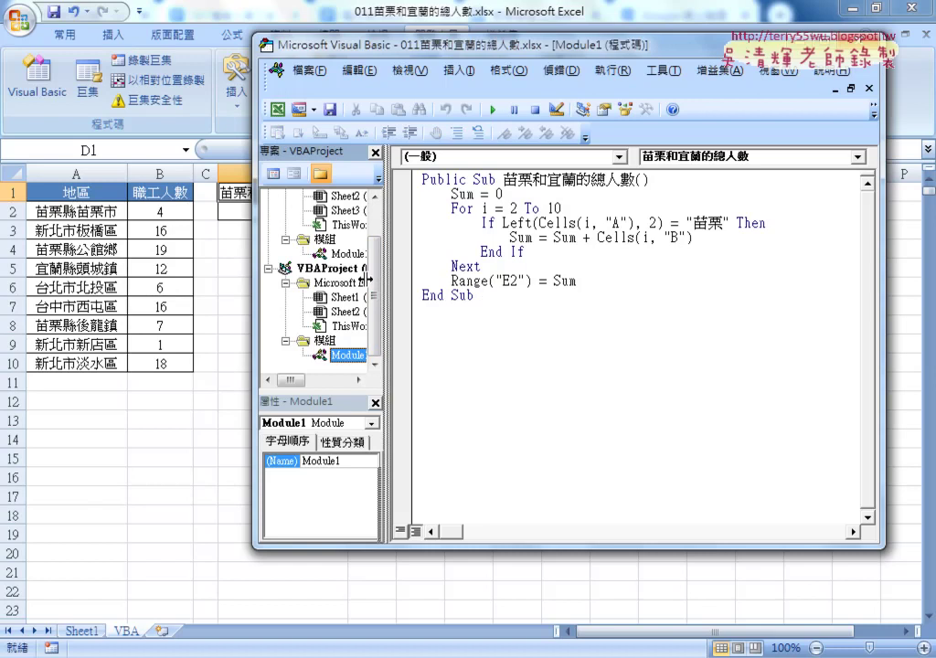
{"action": "left_click_drag", "start_coordinate": [383, 287], "coordinate": [355, 287]}
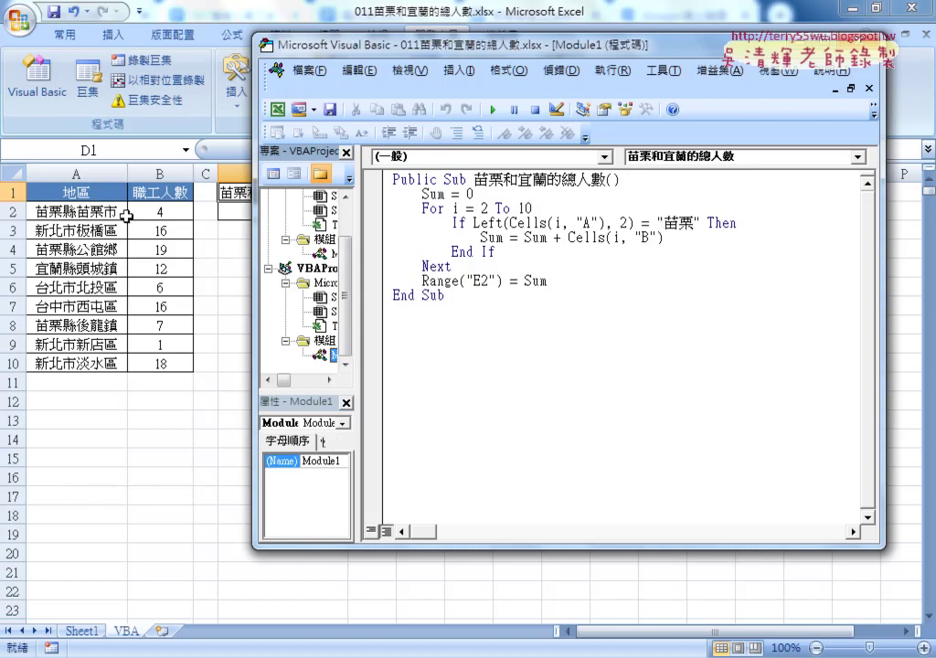
{"action": "left_click", "coordinate": [454, 265]}
{"action": "left_click_drag", "start_coordinate": [454, 265], "coordinate": [369, 208]}
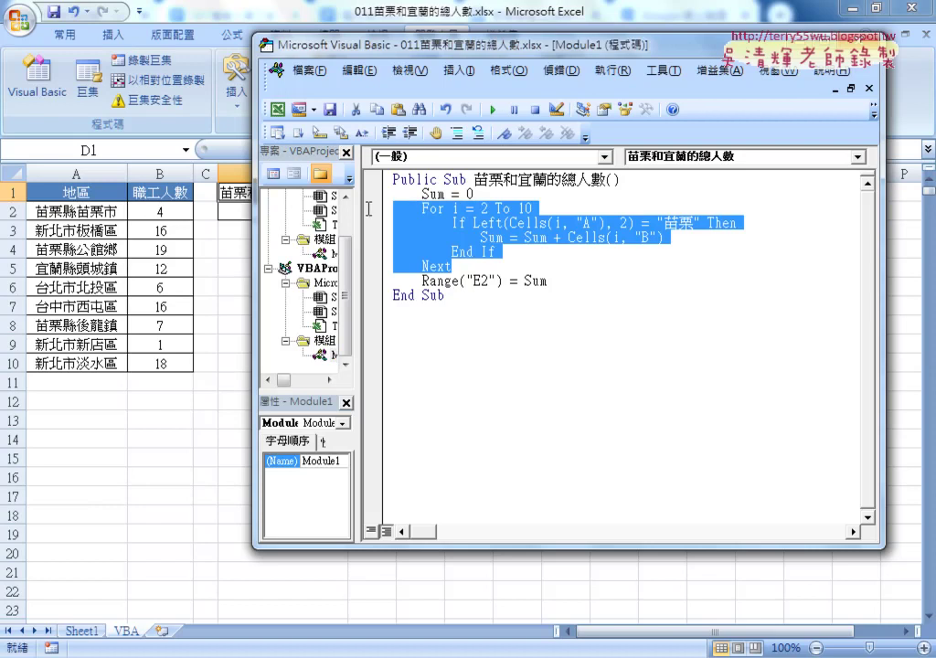
{"action": "left_click", "coordinate": [473, 223]}
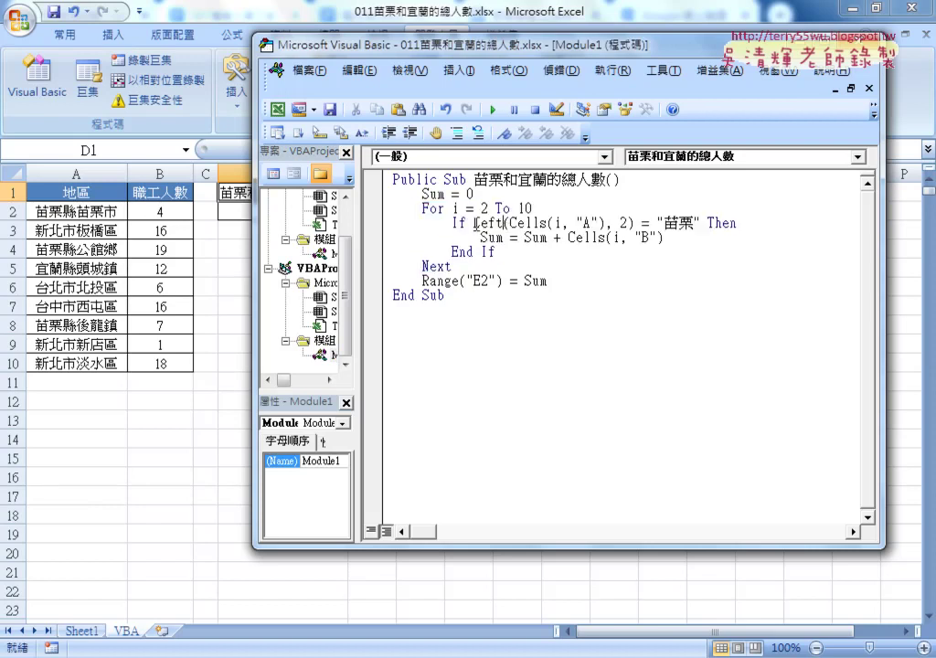
{"action": "left_click_drag", "start_coordinate": [473, 223], "coordinate": [701, 223]}
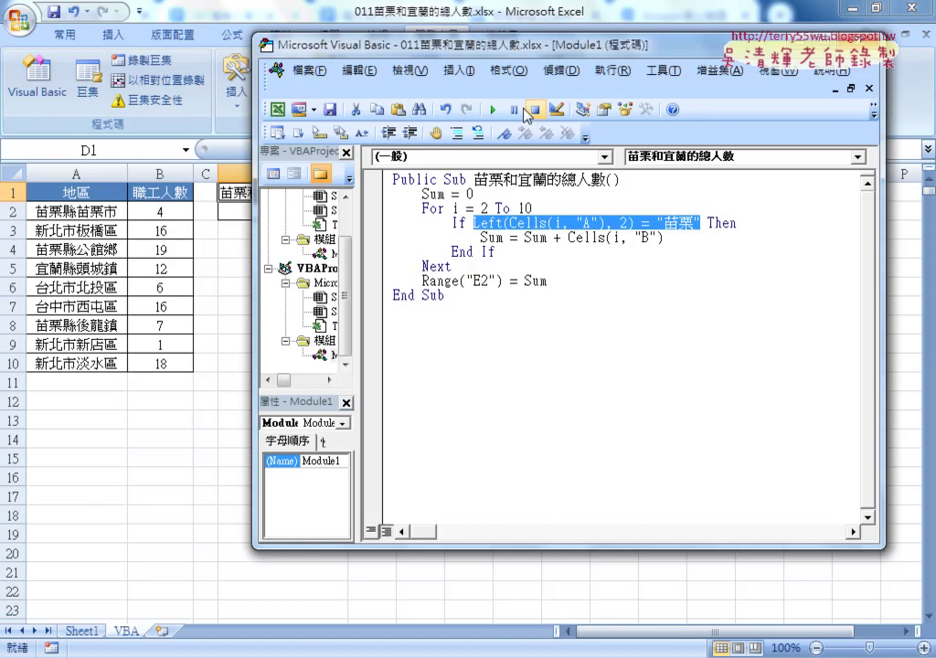
{"action": "left_click_drag", "start_coordinate": [510, 55], "coordinate": [423, 62]}
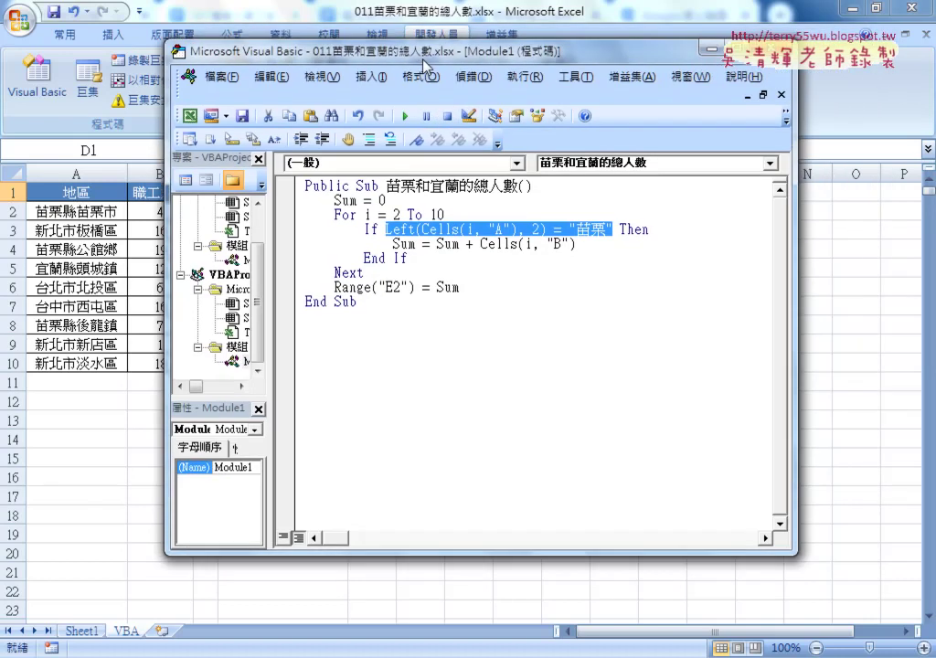
{"action": "left_click_drag", "start_coordinate": [796, 327], "coordinate": [893, 321]}
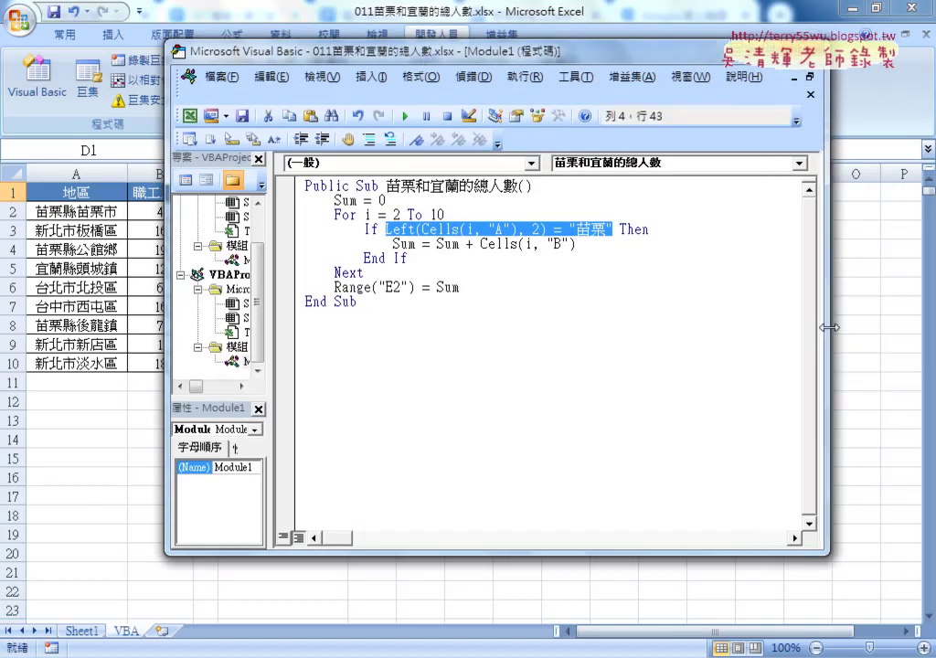
{"action": "left_click", "coordinate": [619, 213]}
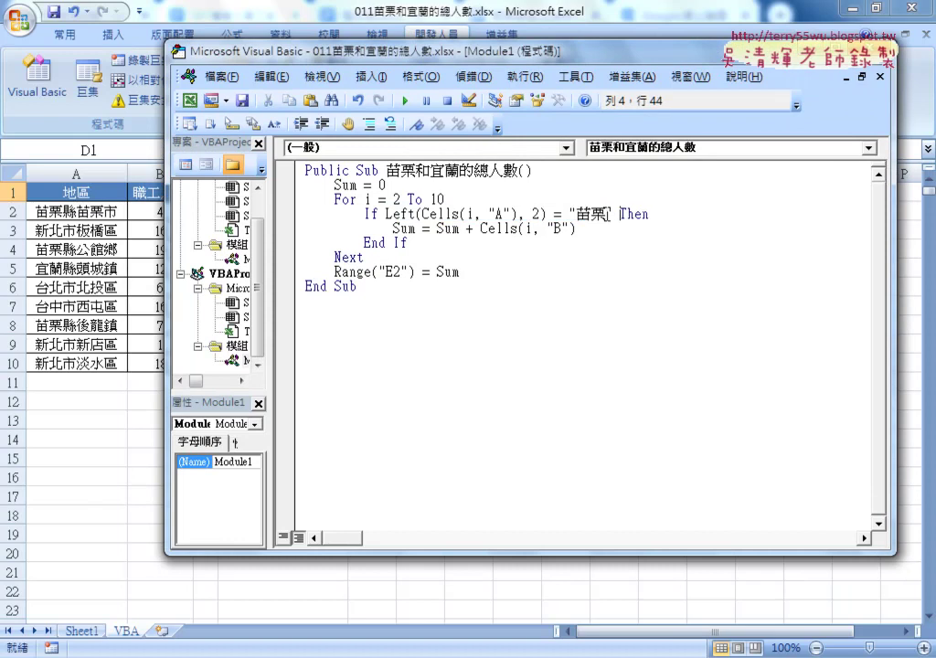
{"action": "mouse_move", "coordinate": [619, 213]}
{"action": "left_mouse_down"}
{"action": "mouse_move", "coordinate": [402, 202]}
{"action": "mouse_move", "coordinate": [385, 214]}
{"action": "left_mouse_up"}
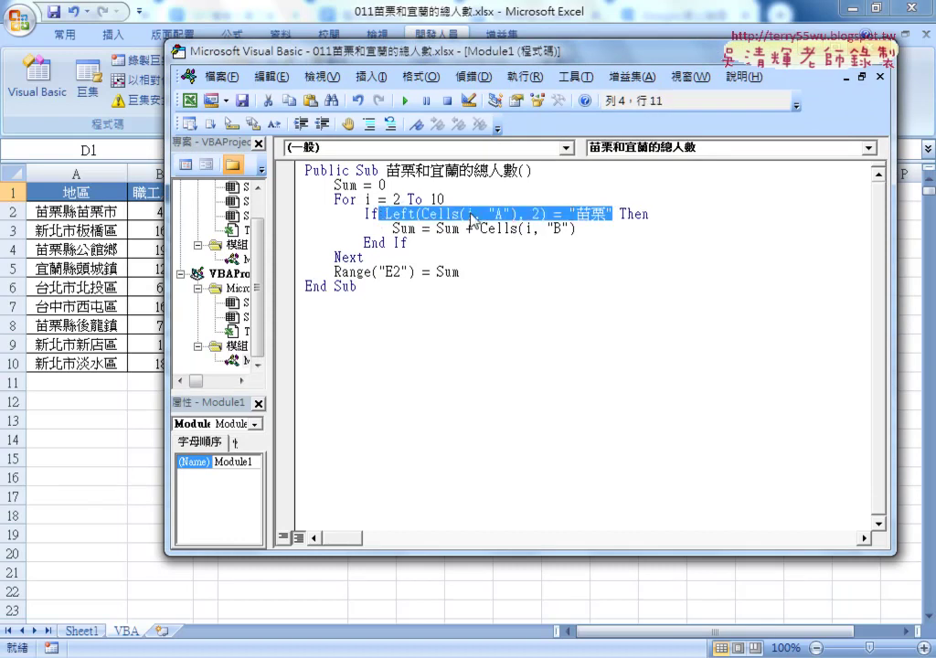
Step: Extend the If condition with 'or' followed by a copy of the Left(...)="苗栗" test
{"action": "left_click", "coordinate": [617, 213]}
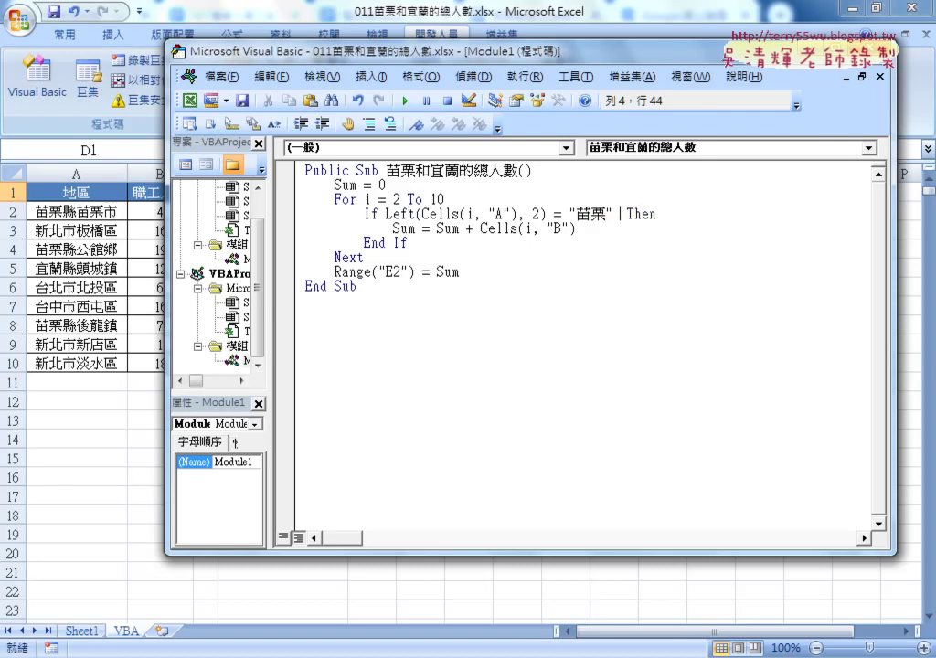
{"action": "type", "text": "i"}
{"action": "key", "text": "BackSpace"}
{"action": "type", "text": "o"}
{"action": "type", "text": "r"}
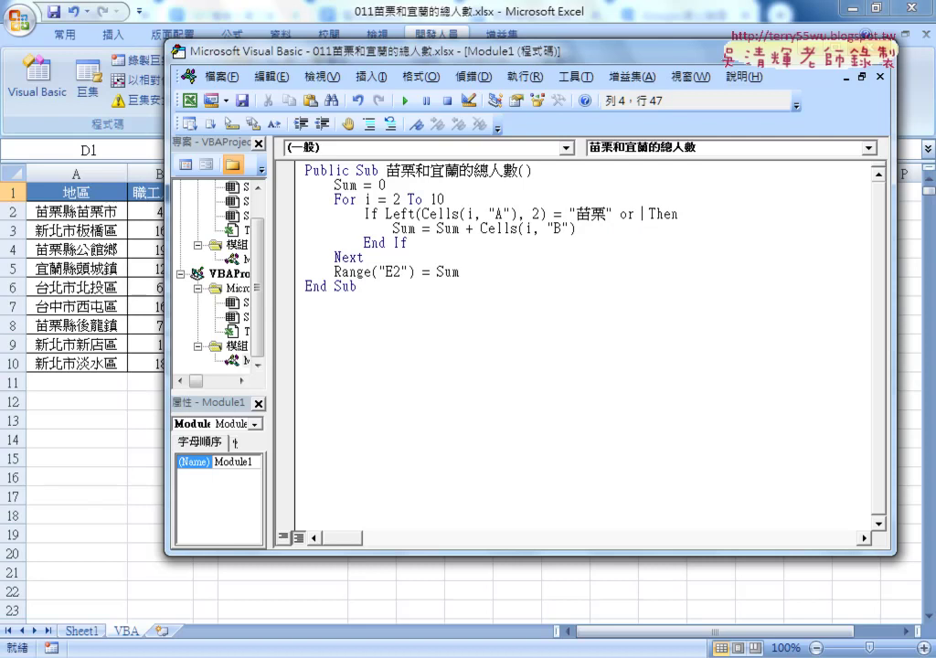
{"action": "left_click_drag", "start_coordinate": [385, 214], "coordinate": [613, 215]}
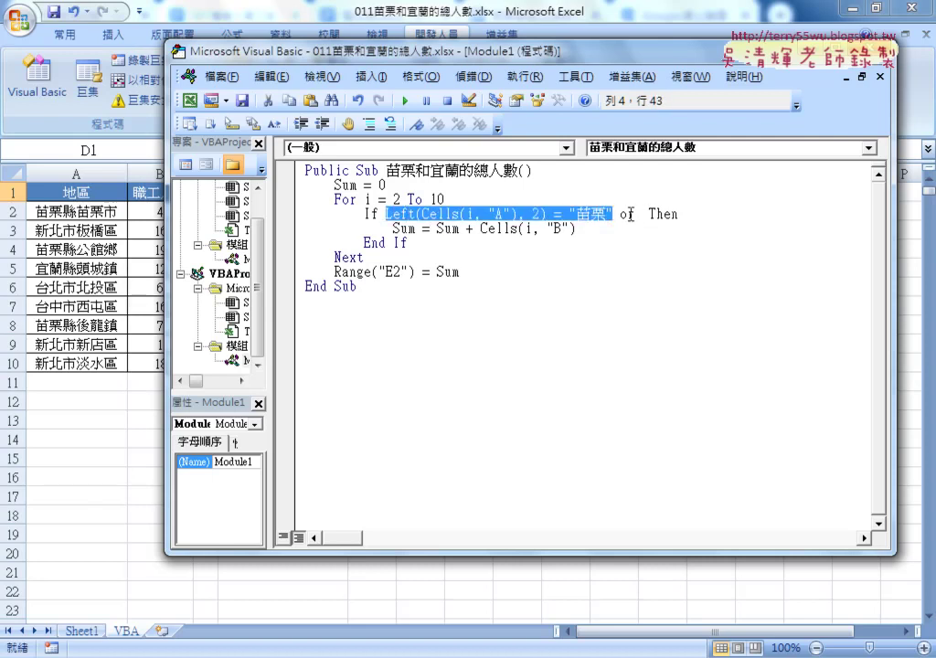
{"action": "left_click_drag", "start_coordinate": [607, 215], "coordinate": [641, 218]}
{"action": "left_click_drag", "start_coordinate": [639, 215], "coordinate": [641, 215]}
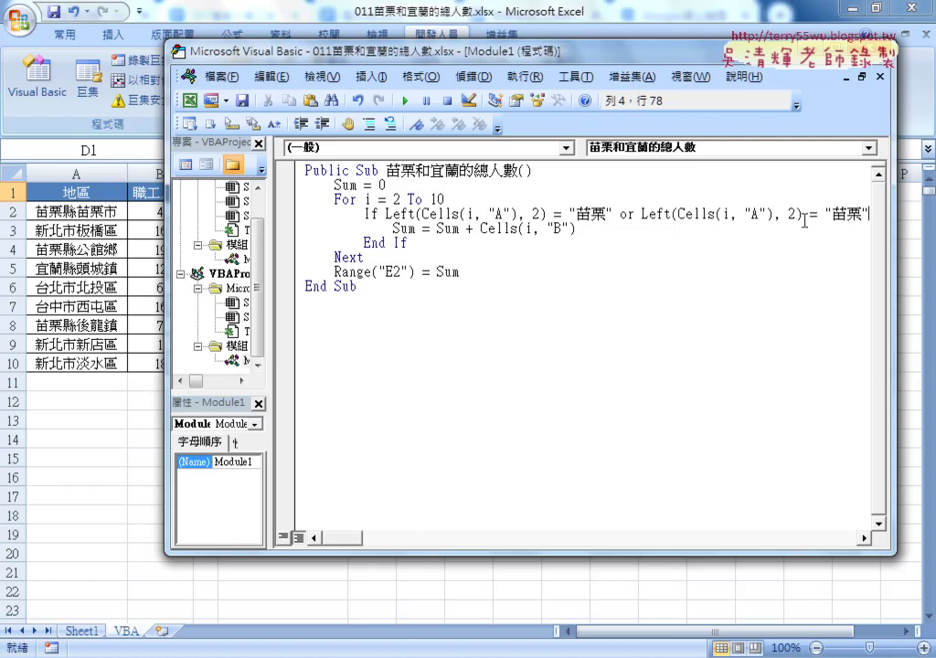
Step: Replace the second 苗栗 in the condition with 宜蘭 and finish the If line
{"action": "double_click", "coordinate": [855, 213]}
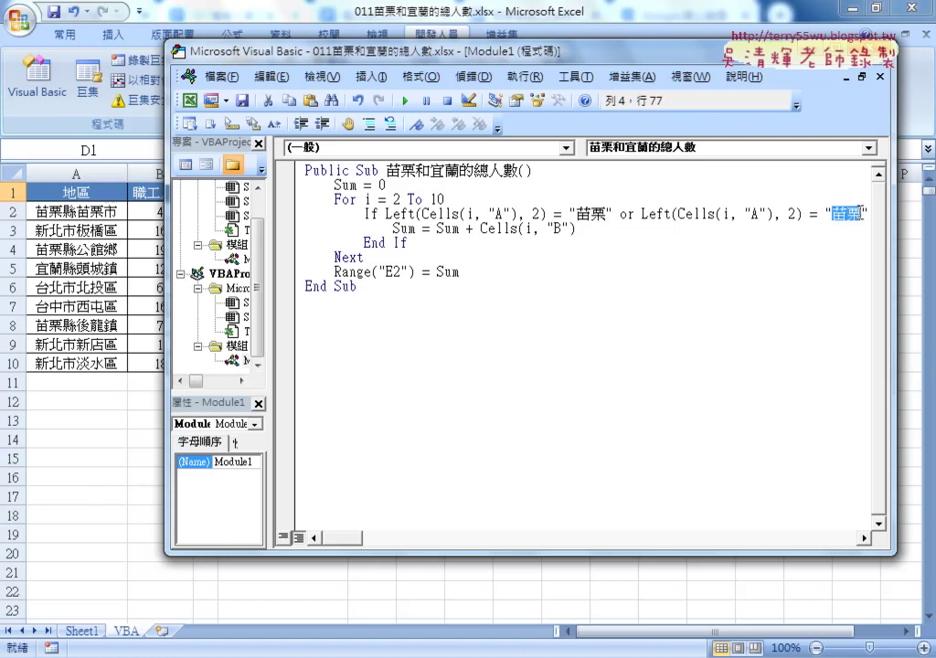
{"action": "type", "text": "ㄧ"}
{"action": "type", "text": "ㄌ"}
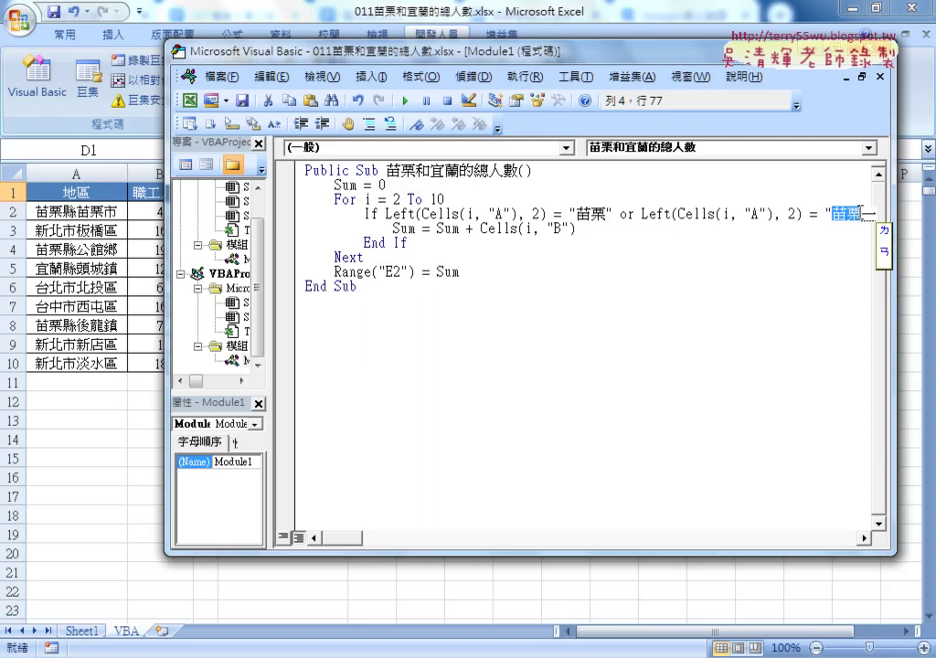
{"action": "type", "text": "ㄢˊ"}
{"action": "key", "text": "Return"}
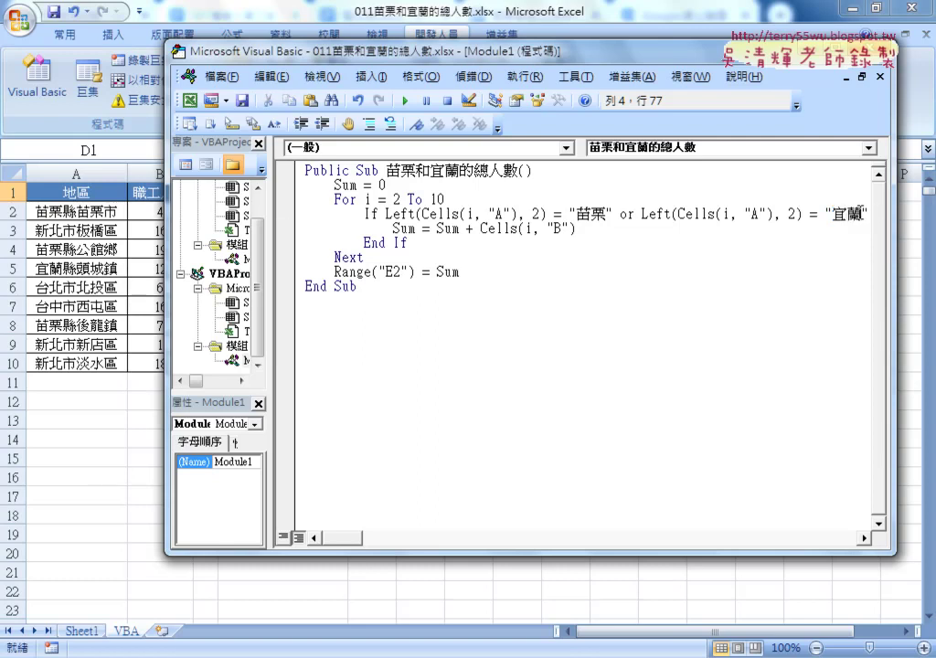
{"action": "left_click", "coordinate": [609, 286]}
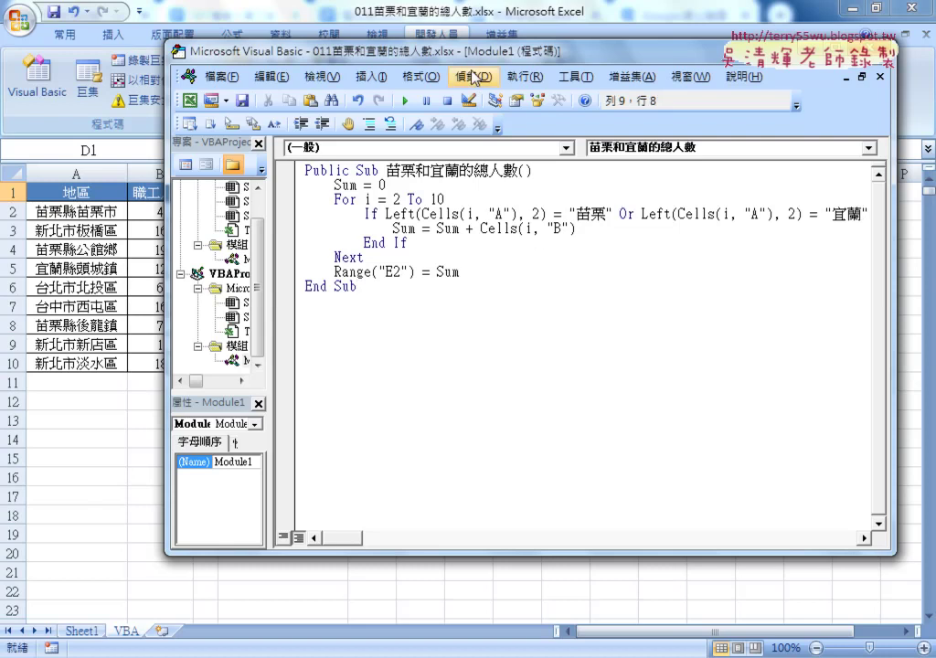
Step: Change the macro's output cell from Range("E2") to Range("D2")
{"action": "left_click_drag", "start_coordinate": [348, 51], "coordinate": [489, 56]}
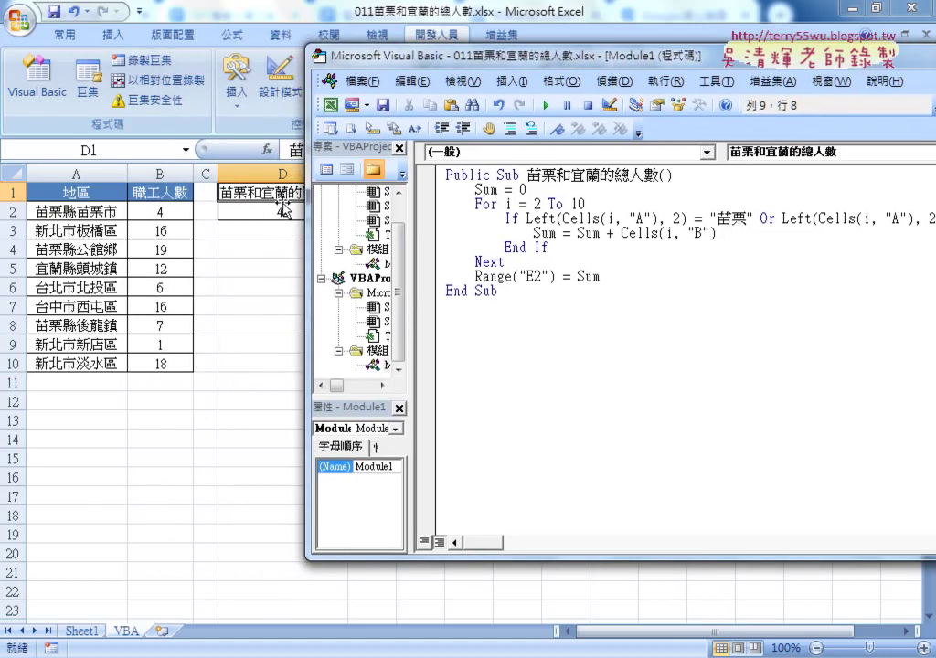
{"action": "left_click_drag", "start_coordinate": [536, 277], "coordinate": [528, 277]}
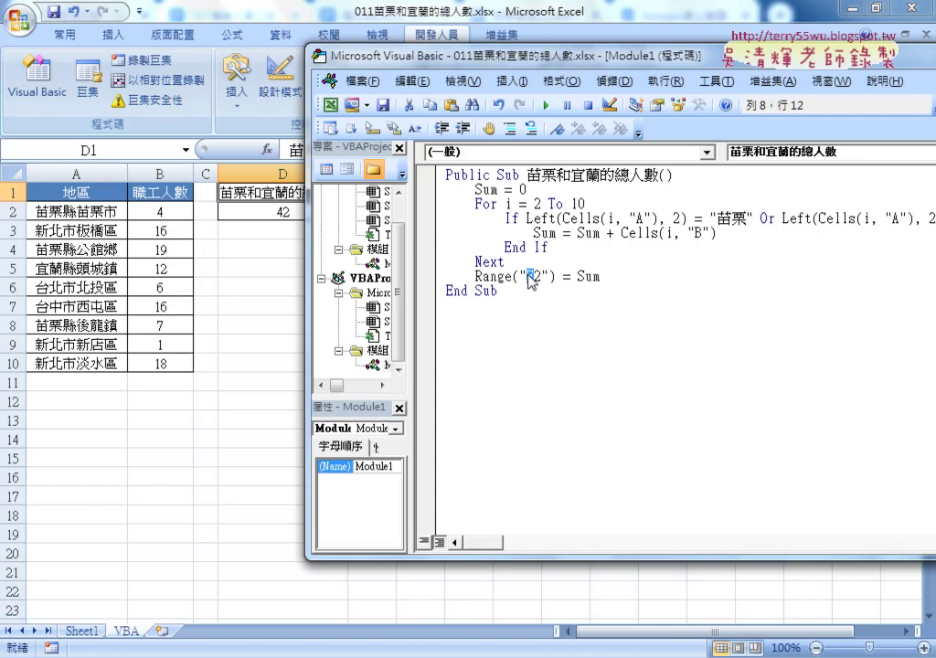
{"action": "type", "text": "D"}
{"action": "left_click", "coordinate": [582, 310]}
Step: Clear D2's old SUMIF result on the worksheet and bring the macro code back
{"action": "left_click", "coordinate": [301, 212]}
{"action": "key", "text": "Delete"}
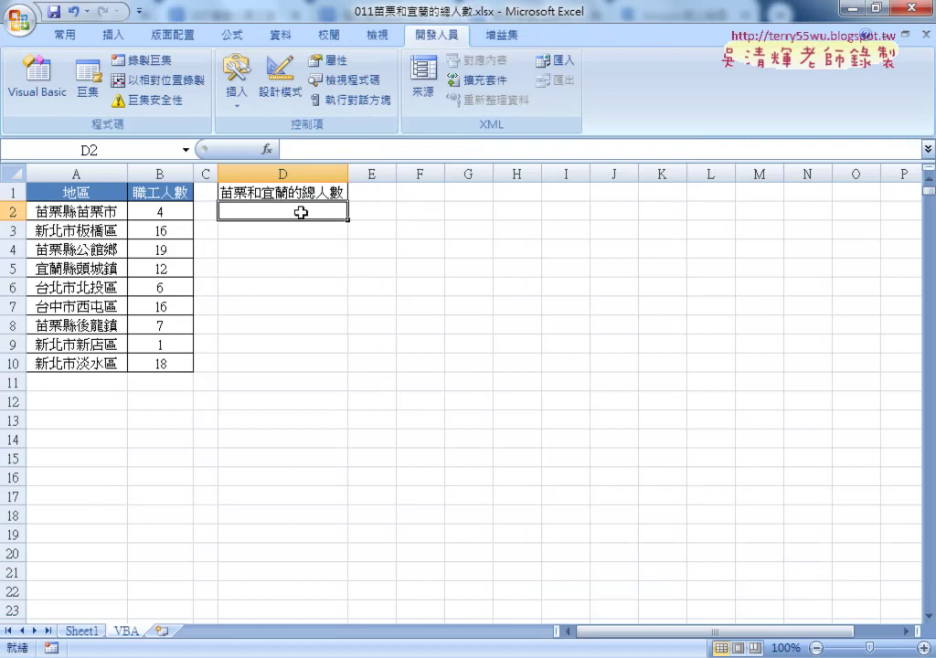
{"action": "left_click", "coordinate": [57, 91]}
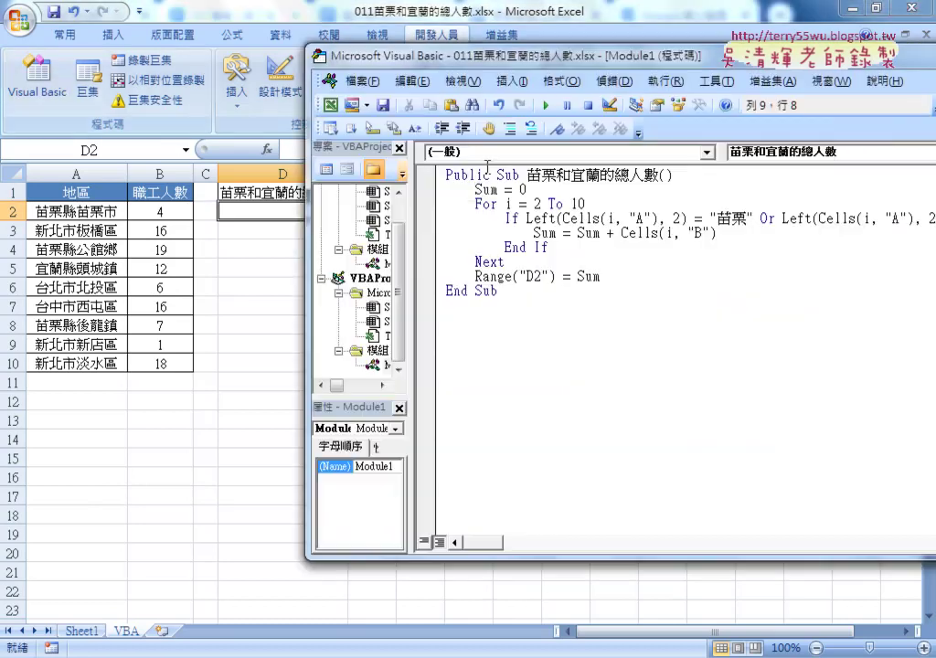
{"action": "left_click_drag", "start_coordinate": [552, 64], "coordinate": [407, 49]}
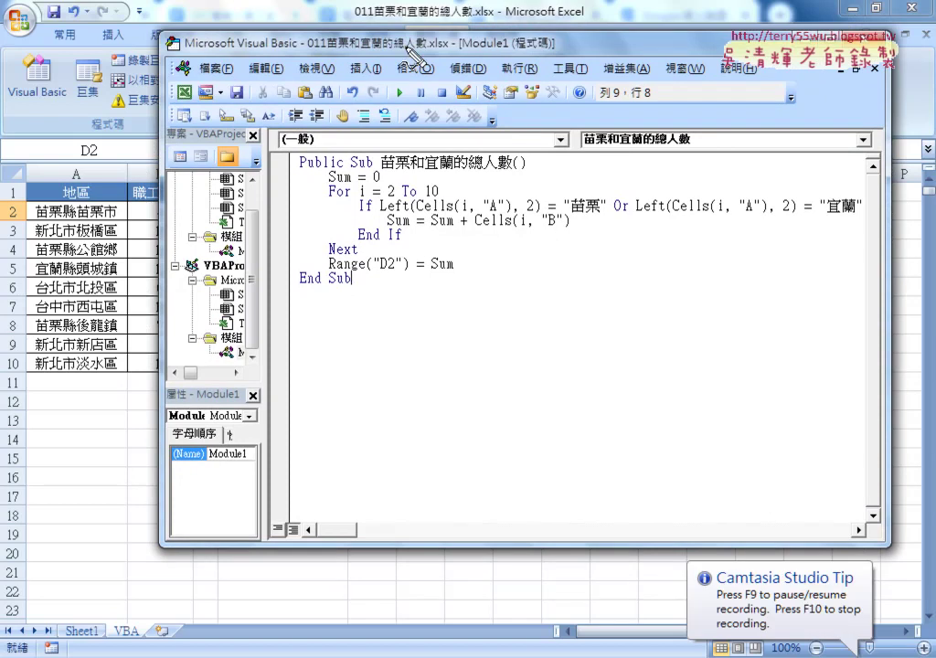
{"action": "left_click_drag", "start_coordinate": [426, 194], "coordinate": [441, 194]}
{"action": "left_click_drag", "start_coordinate": [331, 198], "coordinate": [365, 195]}
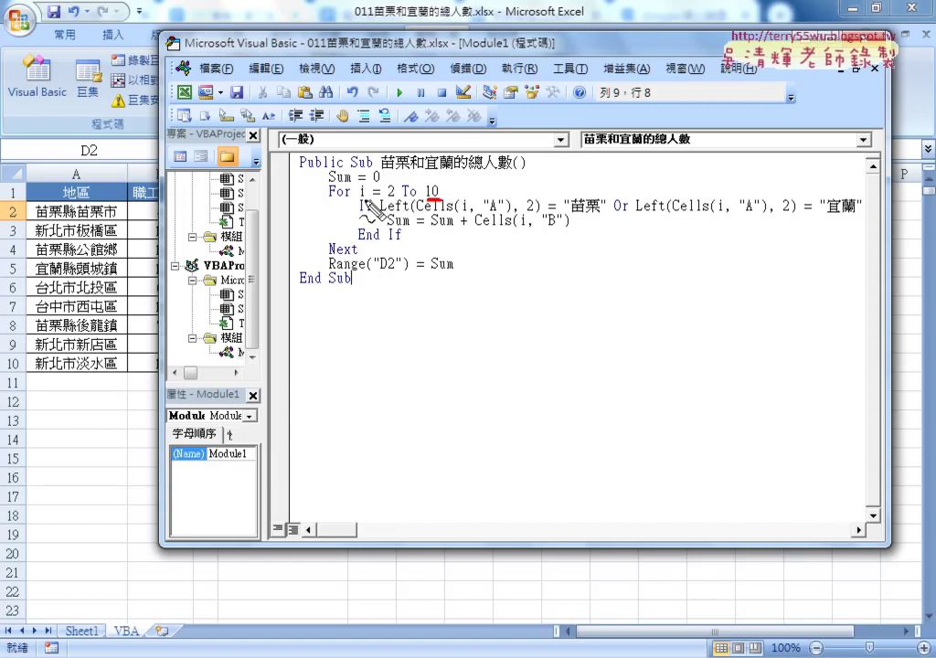
{"action": "mouse_move", "coordinate": [20, 354]}
{"action": "left_mouse_down"}
{"action": "mouse_move", "coordinate": [13, 375]}
{"action": "mouse_move", "coordinate": [100, 372]}
{"action": "left_mouse_up"}
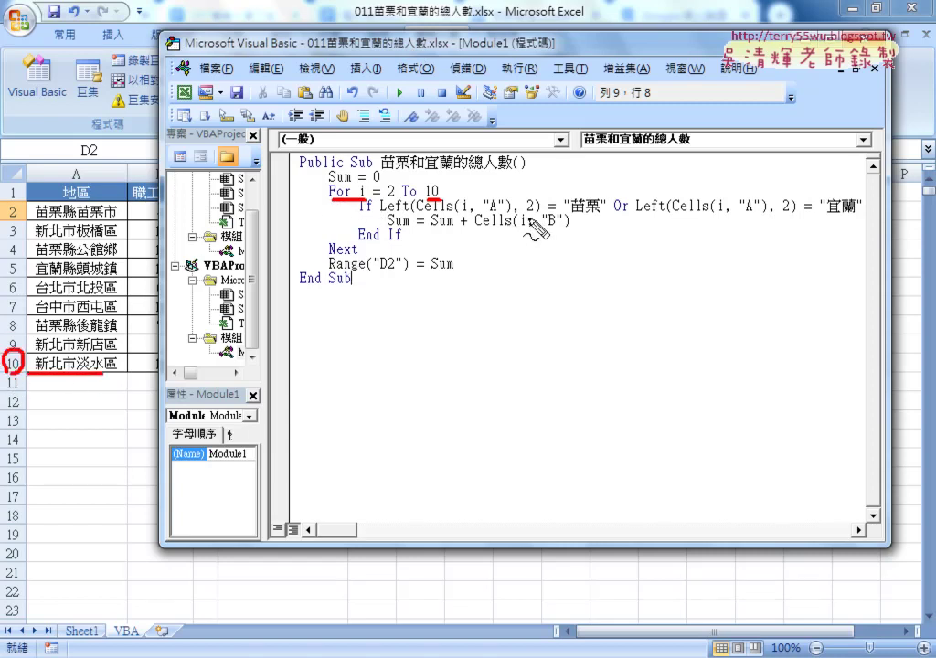
{"action": "mouse_move", "coordinate": [613, 213]}
{"action": "left_mouse_down"}
{"action": "mouse_move", "coordinate": [855, 214]}
{"action": "mouse_move", "coordinate": [651, 220]}
{"action": "left_mouse_up"}
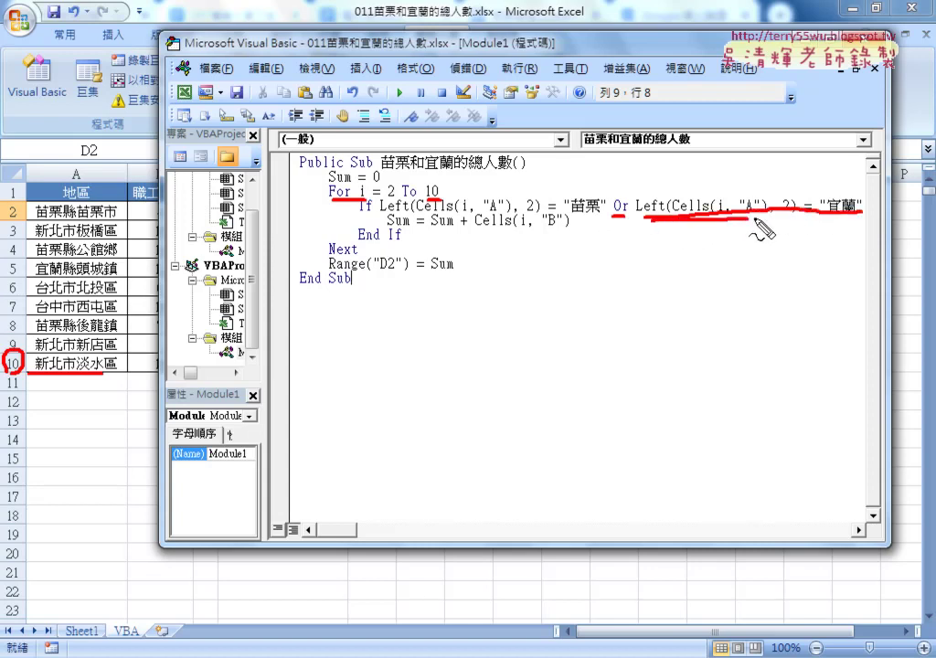
{"action": "left_click_drag", "start_coordinate": [422, 213], "coordinate": [468, 212]}
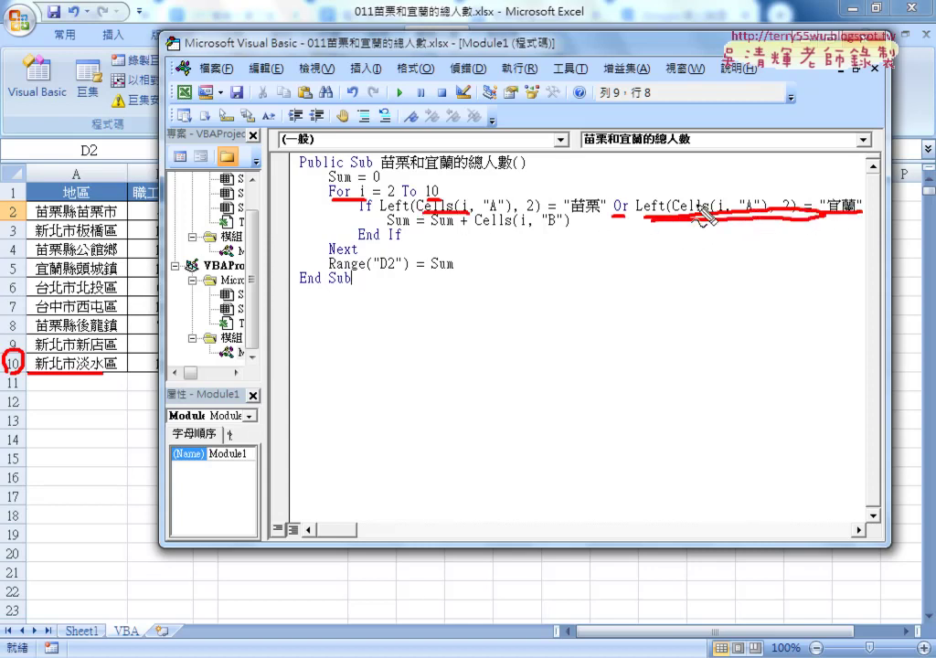
{"action": "left_click_drag", "start_coordinate": [612, 220], "coordinate": [625, 219]}
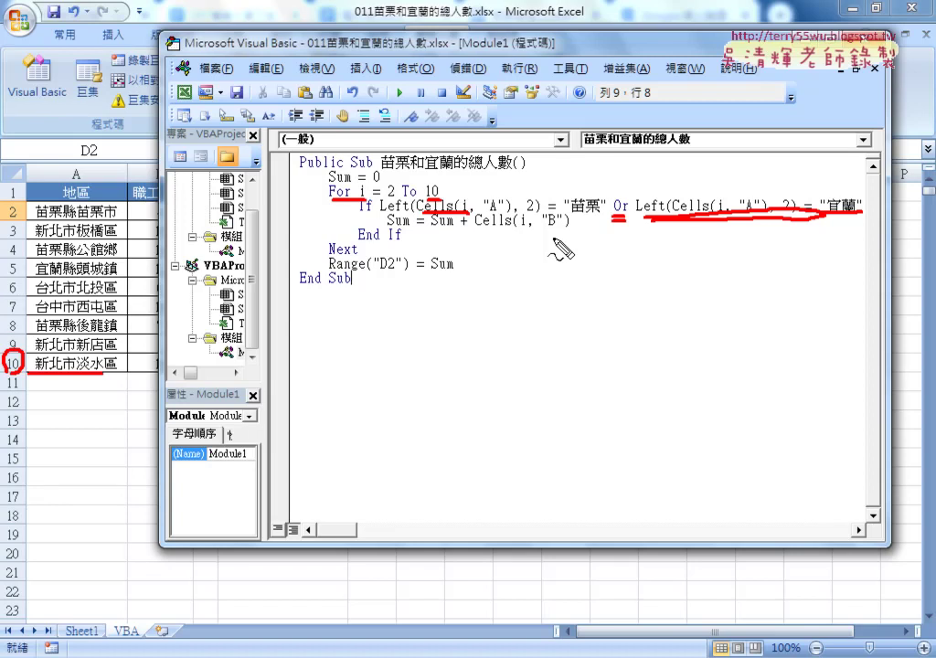
{"action": "left_click_drag", "start_coordinate": [542, 227], "coordinate": [558, 226]}
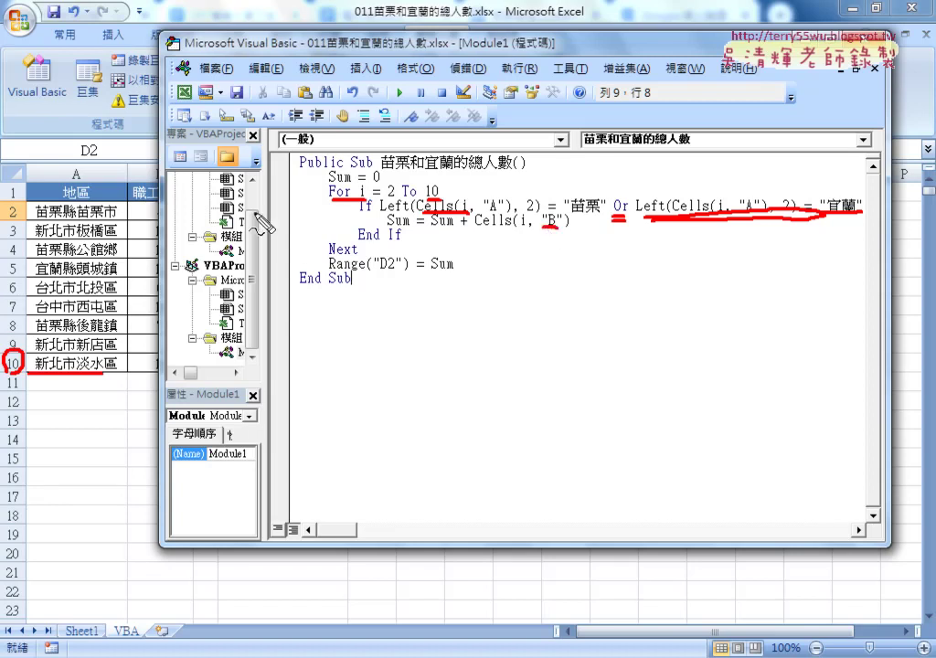
{"action": "left_click_drag", "start_coordinate": [161, 157], "coordinate": [153, 179]}
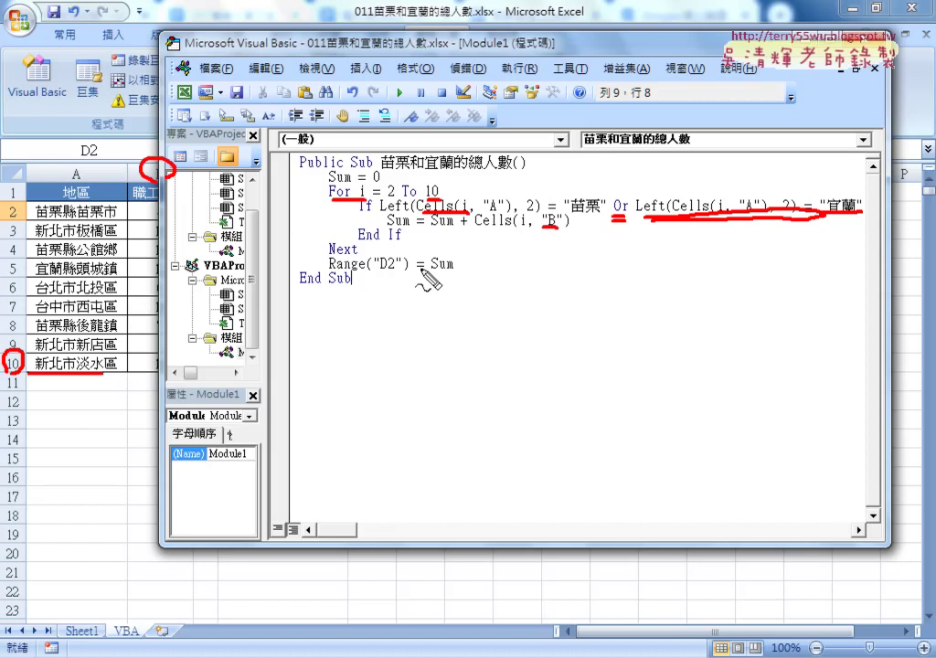
{"action": "left_click_drag", "start_coordinate": [376, 271], "coordinate": [391, 271]}
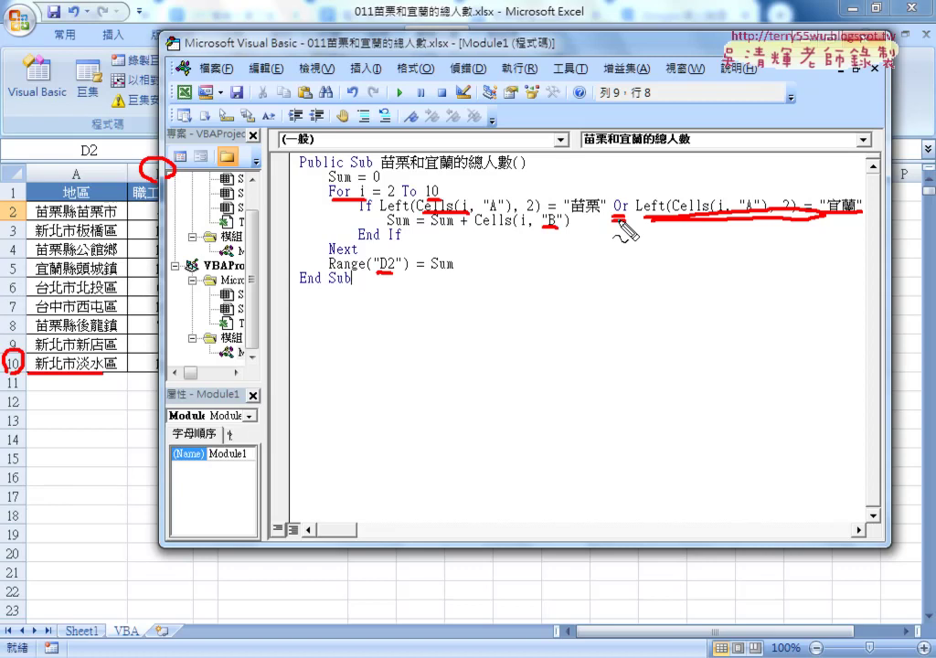
{"action": "key", "text": "Escape"}
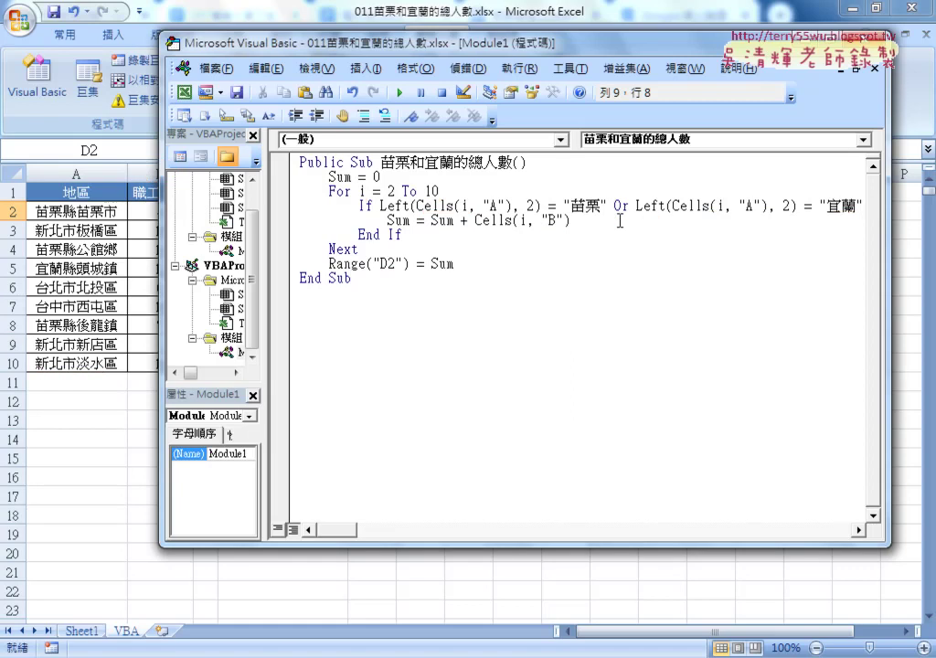
Step: Run the 苗栗和宜蘭的總人數 macro so D2 on the VBA sheet shows 42
{"action": "left_click_drag", "start_coordinate": [517, 52], "coordinate": [679, 52]}
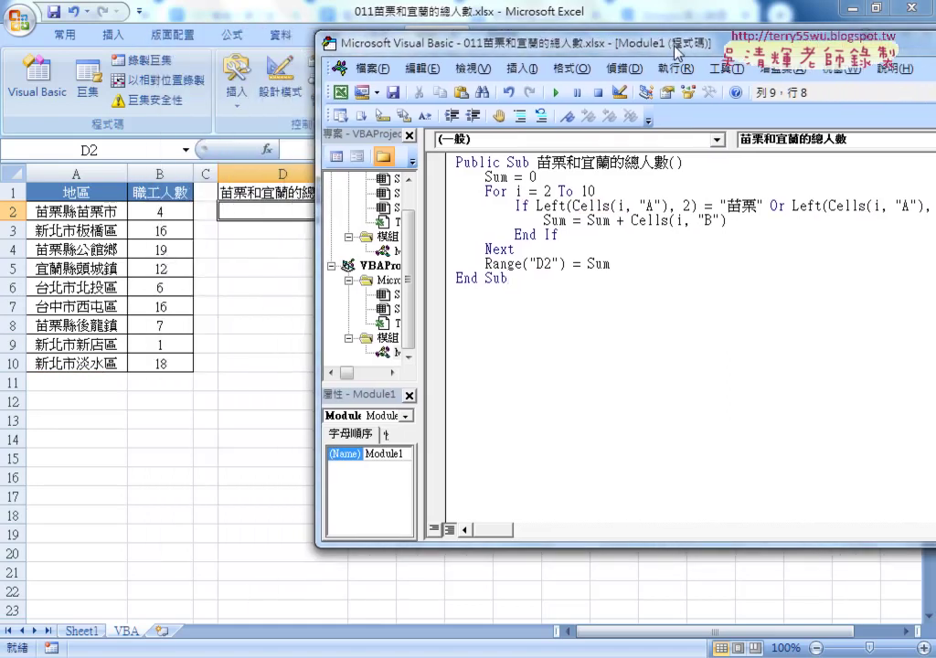
{"action": "left_click", "coordinate": [526, 210]}
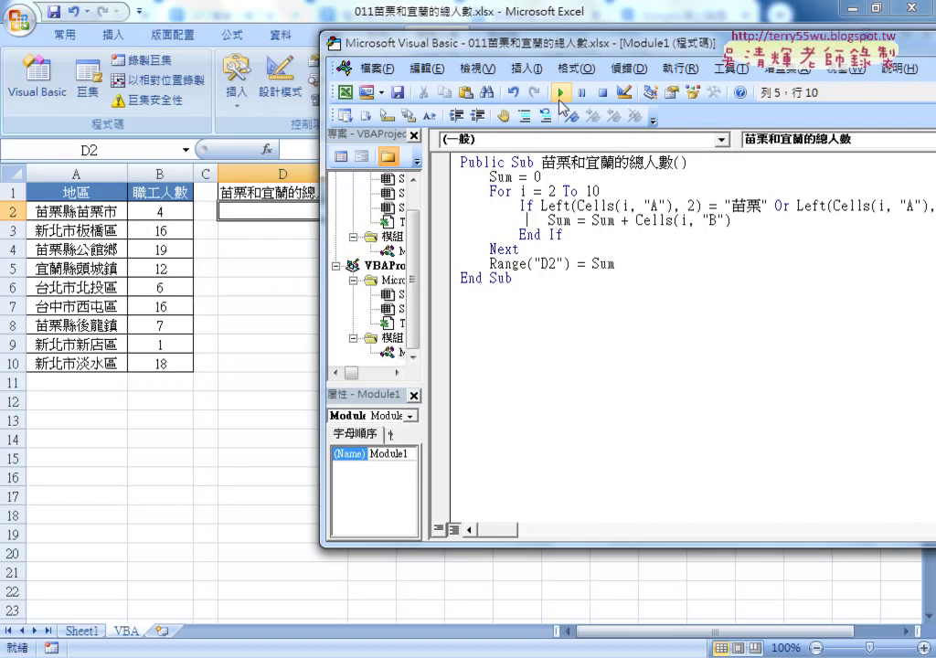
{"action": "left_click", "coordinate": [560, 92]}
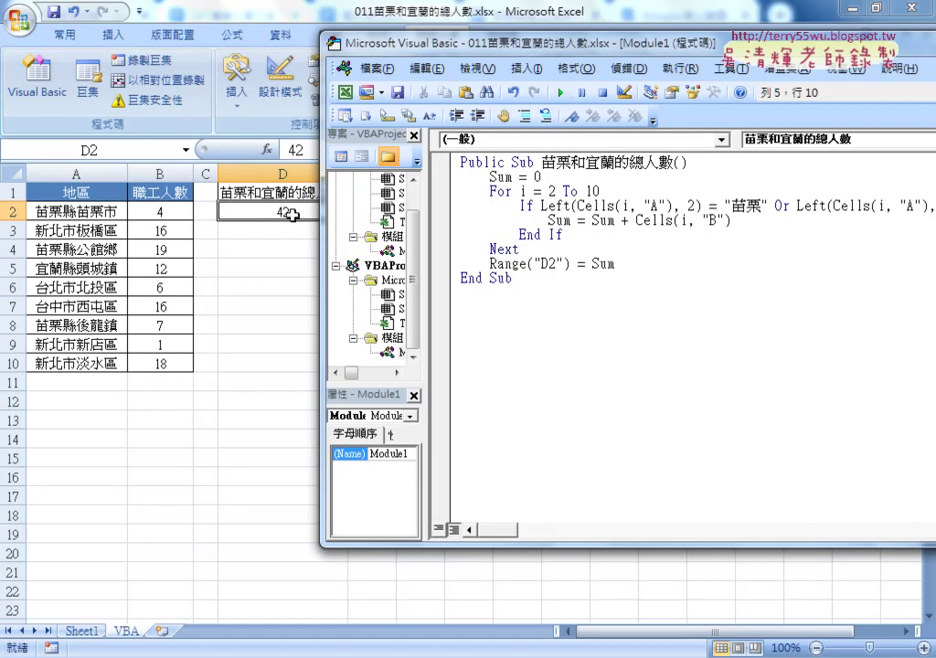